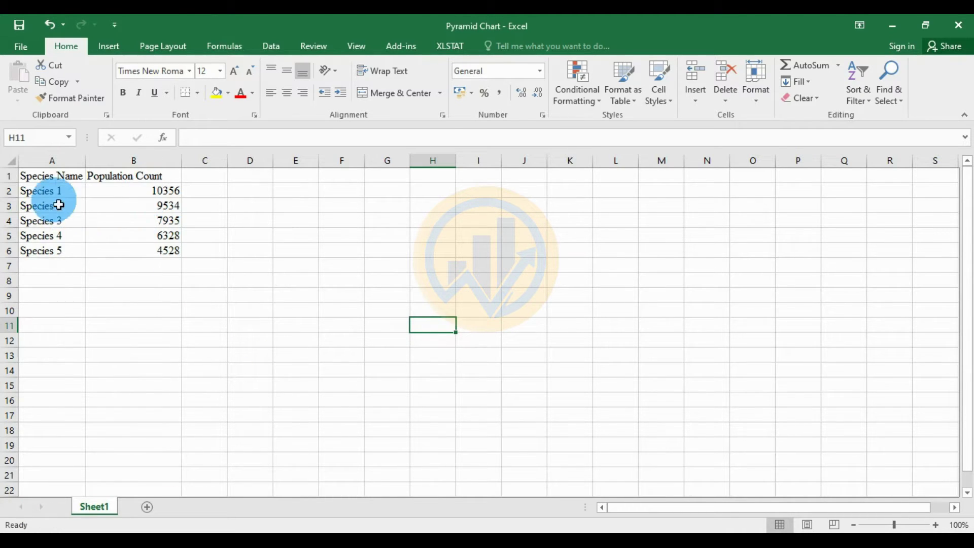
Step: Select the species table A1:B6, names and population counts, as chart data
{"action": "left_click_drag", "start_coordinate": [51, 194], "coordinate": [49, 249]}
{"action": "left_click_drag", "start_coordinate": [108, 194], "coordinate": [115, 252]}
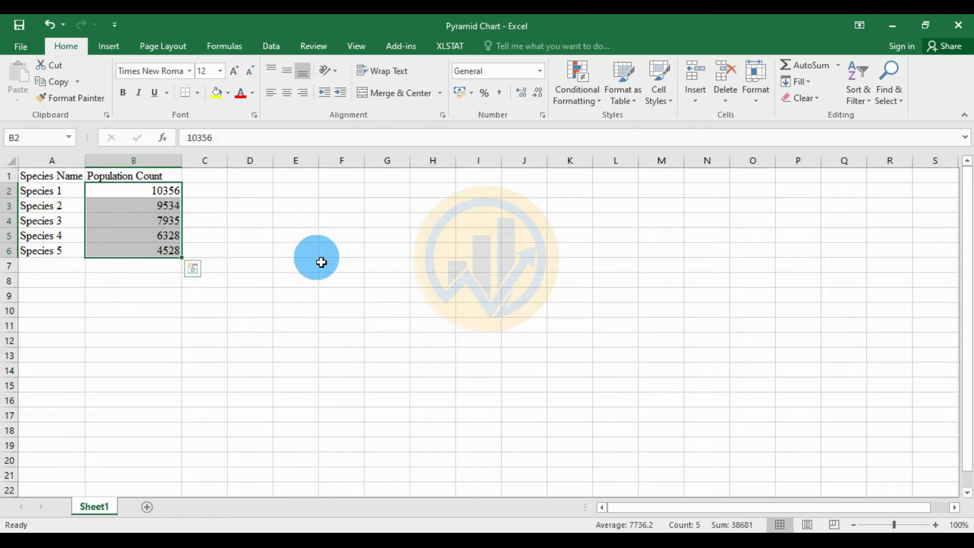
{"action": "left_click_drag", "start_coordinate": [47, 179], "coordinate": [148, 245]}
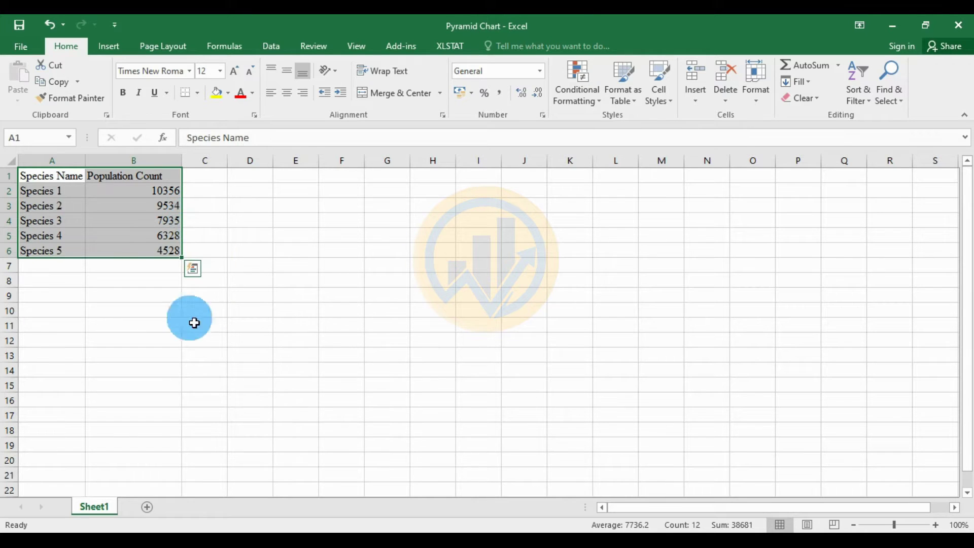
Step: Insert a 3-D Stacked Column chart of the five species' population counts
{"action": "left_click", "coordinate": [106, 47]}
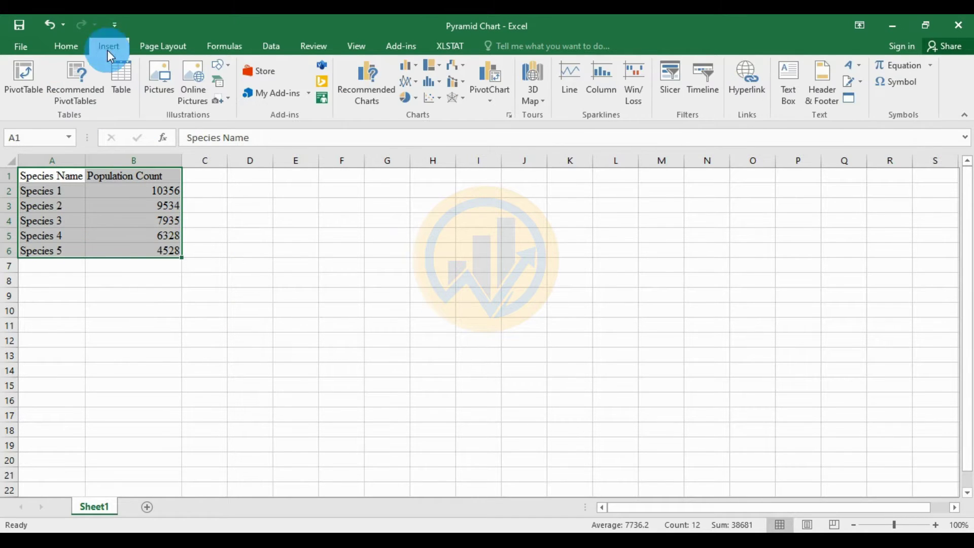
{"action": "left_click", "coordinate": [414, 68]}
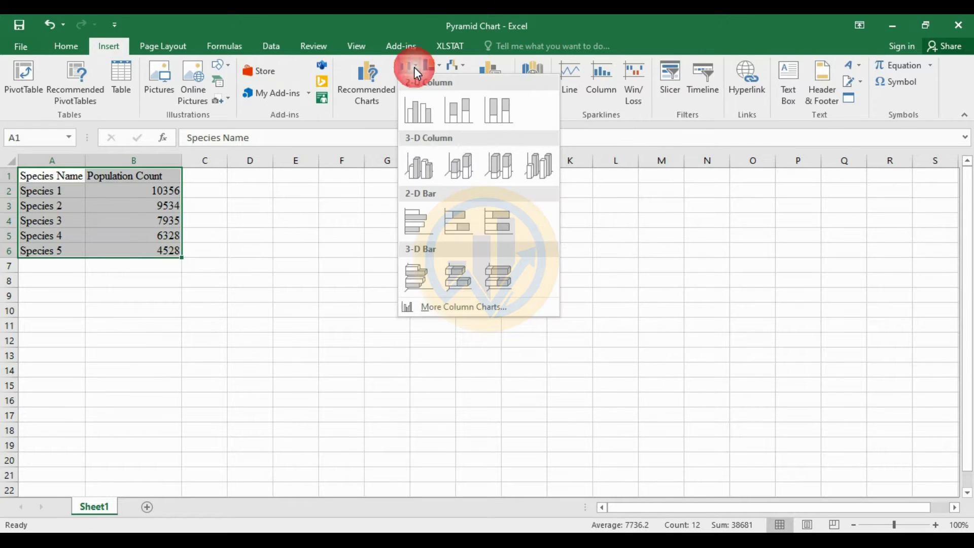
{"action": "left_click", "coordinate": [463, 166]}
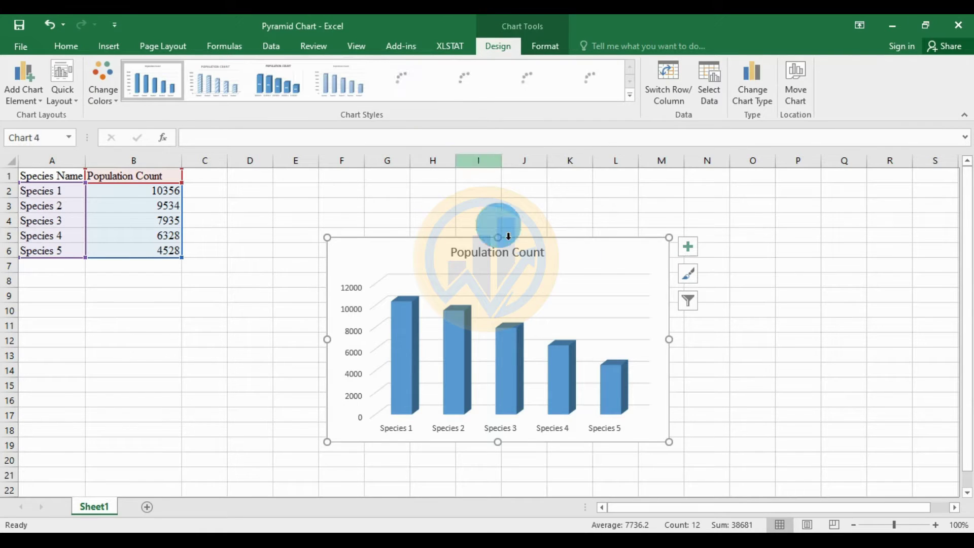
Step: Move the chart beside the data and hide its axes, title and gridlines
{"action": "mouse_move", "coordinate": [600, 258]}
{"action": "left_mouse_down"}
{"action": "mouse_move", "coordinate": [615, 254]}
{"action": "mouse_move", "coordinate": [499, 189]}
{"action": "left_mouse_up"}
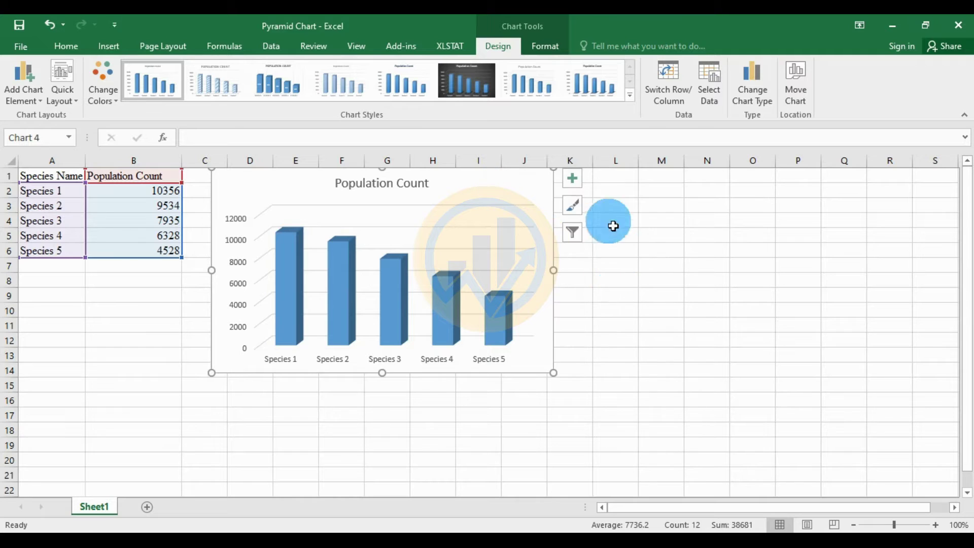
{"action": "left_click", "coordinate": [573, 180]}
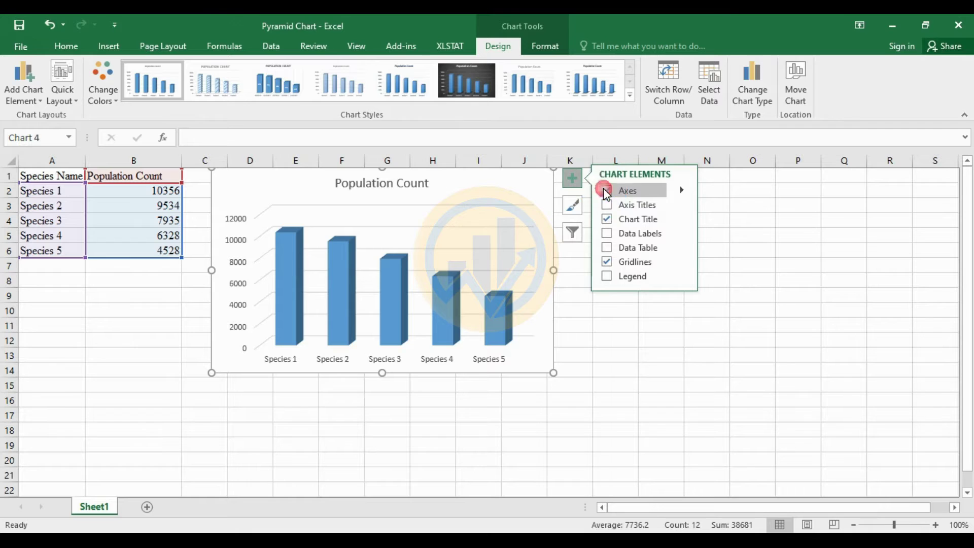
{"action": "left_click", "coordinate": [606, 191]}
{"action": "left_click", "coordinate": [608, 218]}
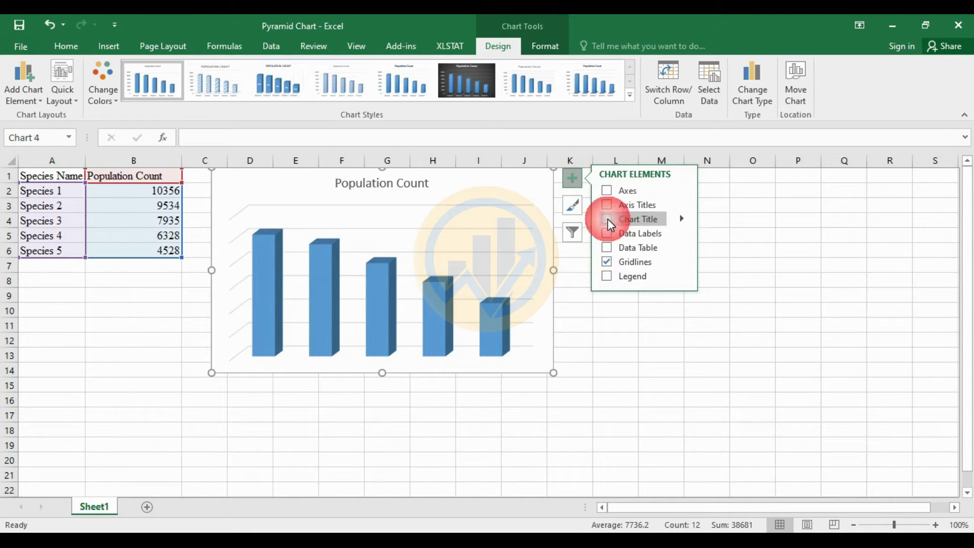
{"action": "left_click", "coordinate": [608, 261]}
{"action": "left_click", "coordinate": [659, 397]}
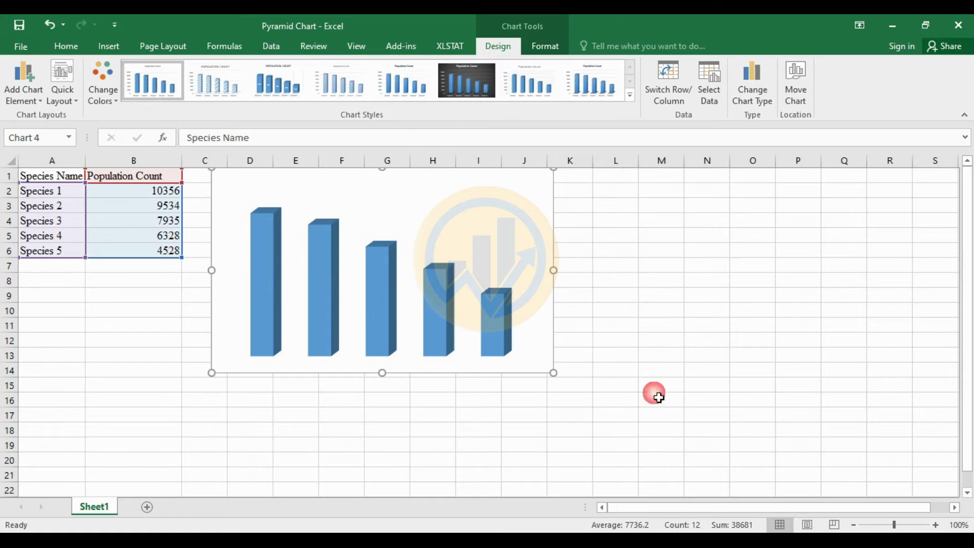
Step: Switch rows and columns so all five species stack in one column
{"action": "left_click", "coordinate": [470, 299]}
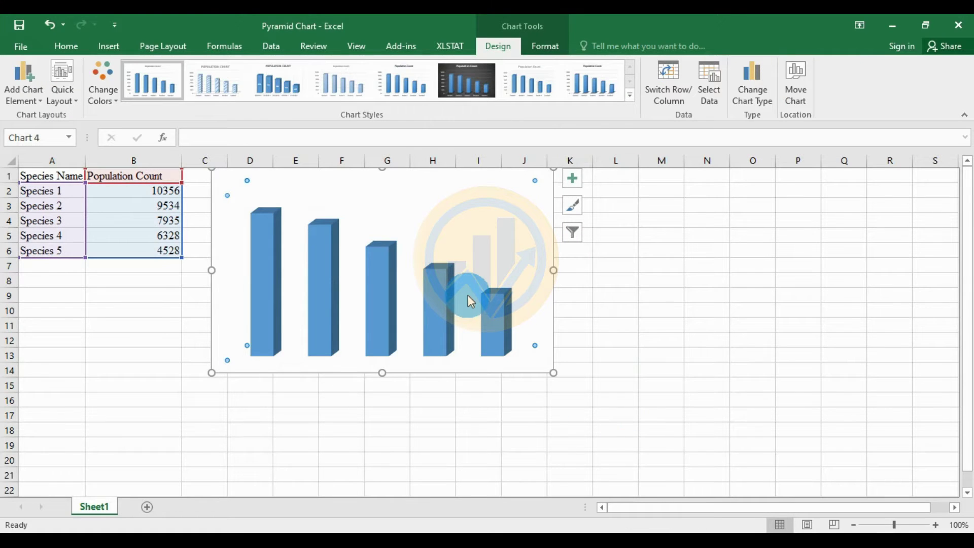
{"action": "left_click", "coordinate": [491, 48]}
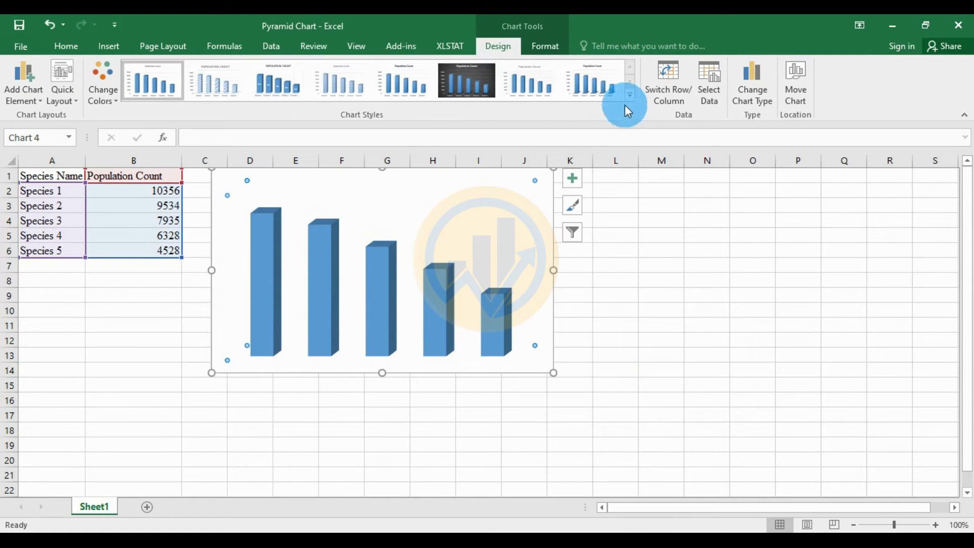
{"action": "left_click", "coordinate": [674, 89]}
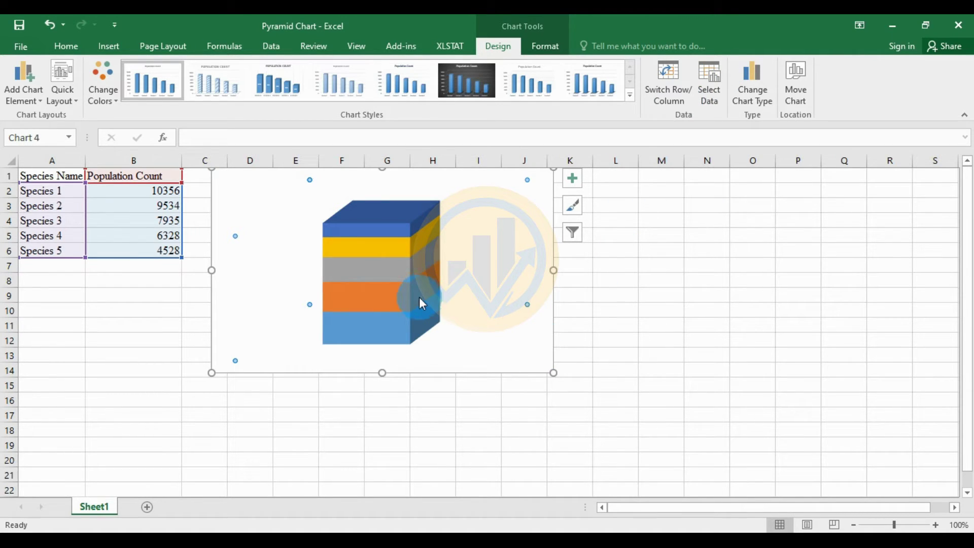
Step: Set series gap depth to 50% and gap width to 60%, then apply the Partial Pyramid shape
{"action": "right_click", "coordinate": [419, 321]}
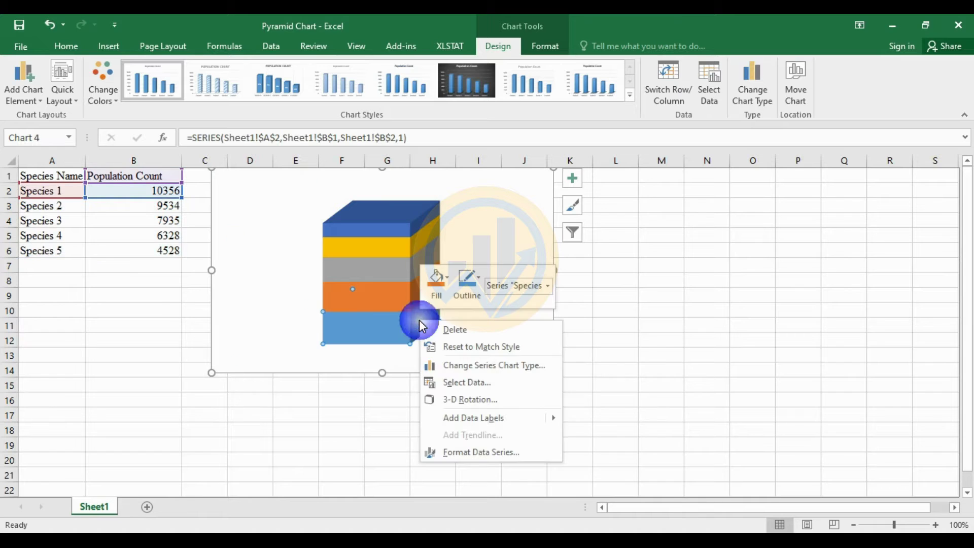
{"action": "left_click", "coordinate": [458, 449]}
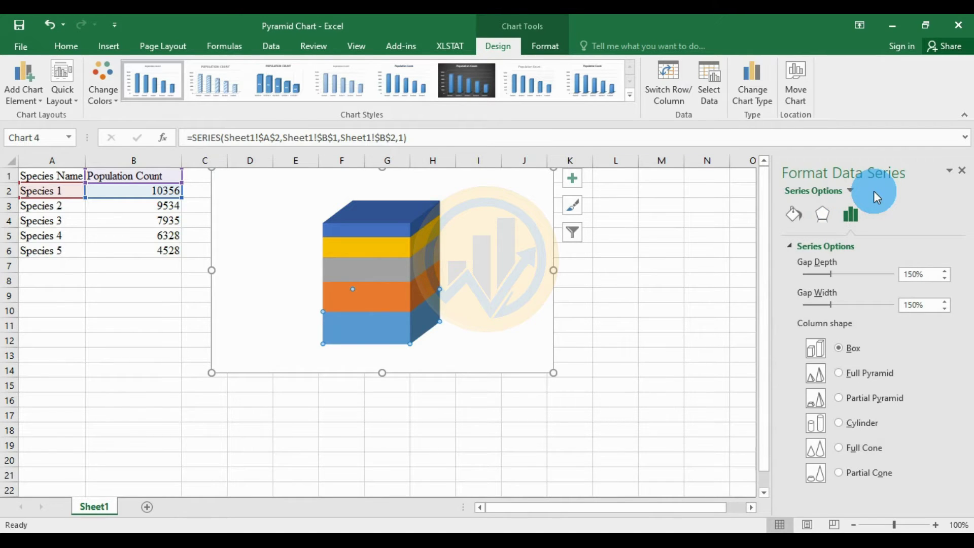
{"action": "left_click", "coordinate": [906, 276]}
{"action": "key", "text": "BackSpace"}
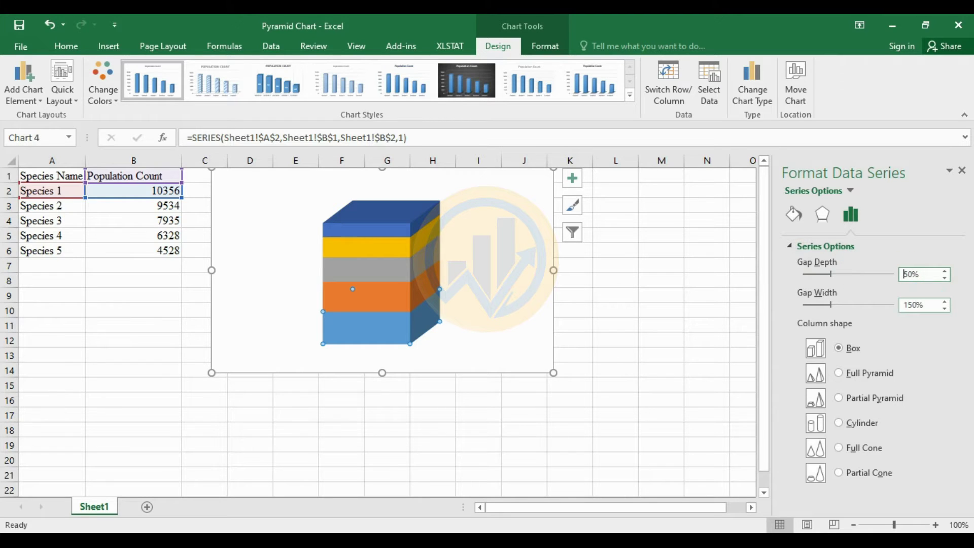
{"action": "left_click", "coordinate": [912, 311]}
{"action": "key", "text": "BackSpace"}
{"action": "type", "text": "6"}
{"action": "key", "text": "Delete"}
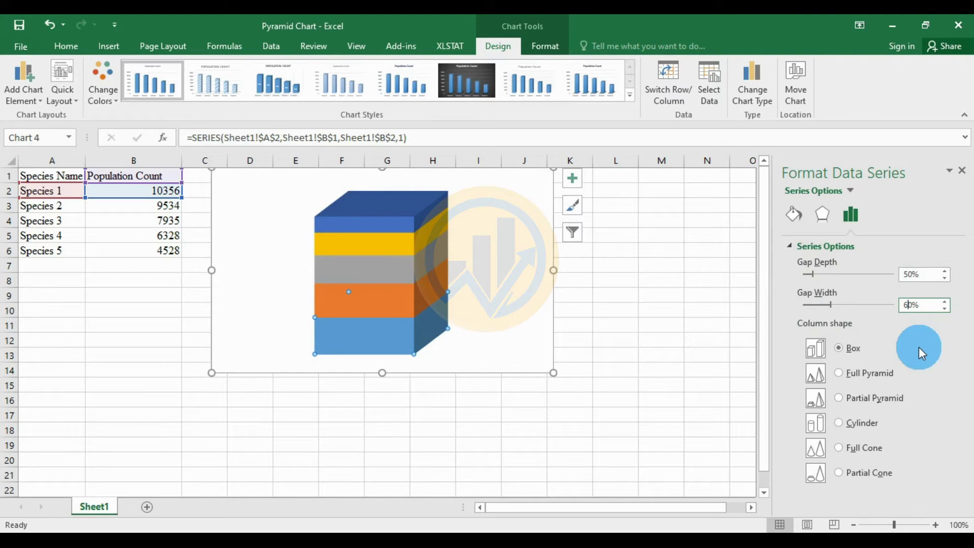
{"action": "left_click", "coordinate": [846, 401]}
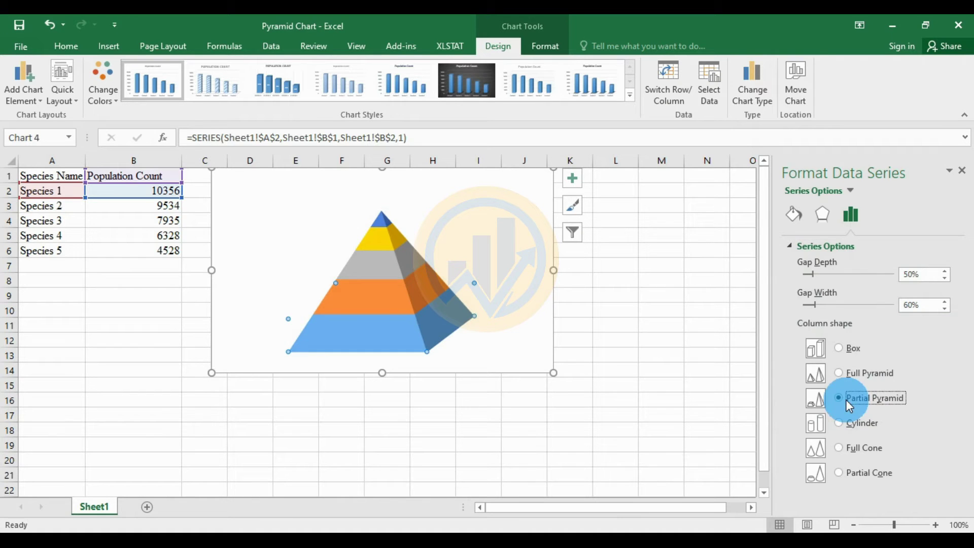
{"action": "left_click", "coordinate": [704, 357]}
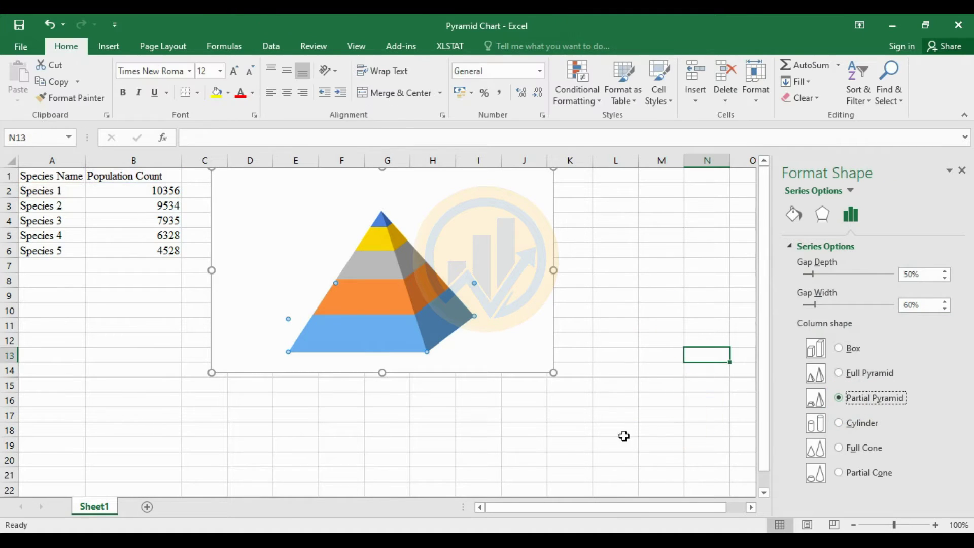
Step: Flatten the pyramid by setting both X and Y 3-D rotation to 0°
{"action": "right_click", "coordinate": [435, 317]}
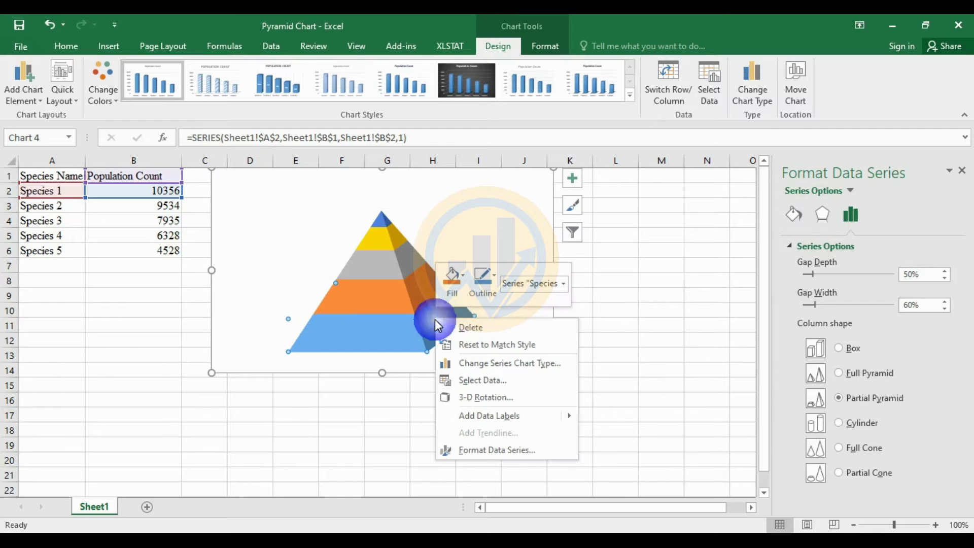
{"action": "left_click", "coordinate": [475, 385]}
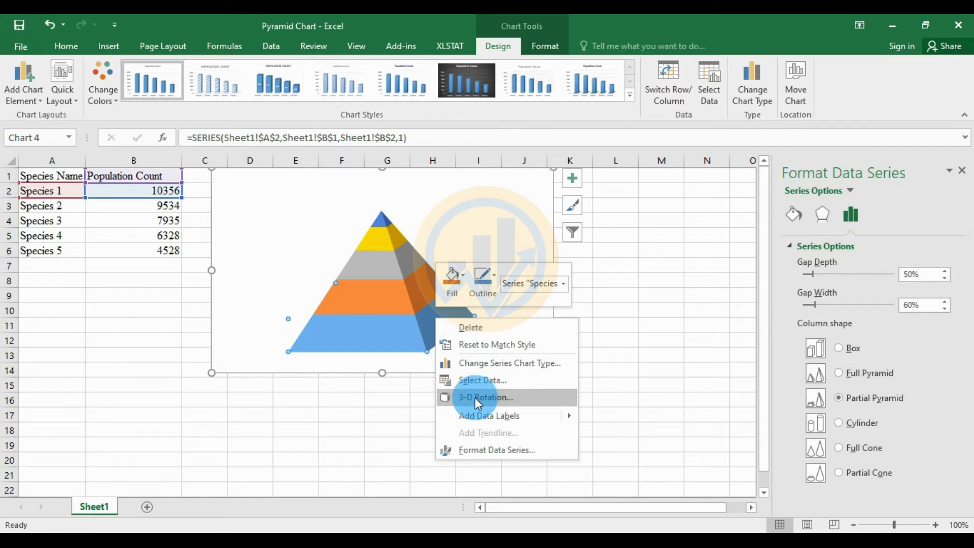
{"action": "left_click", "coordinate": [503, 398]}
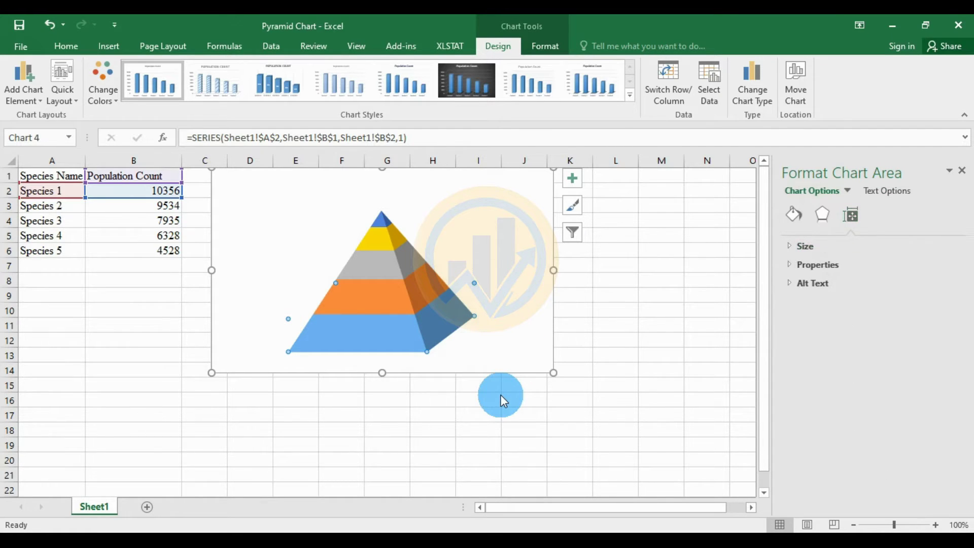
{"action": "left_click", "coordinate": [800, 228]}
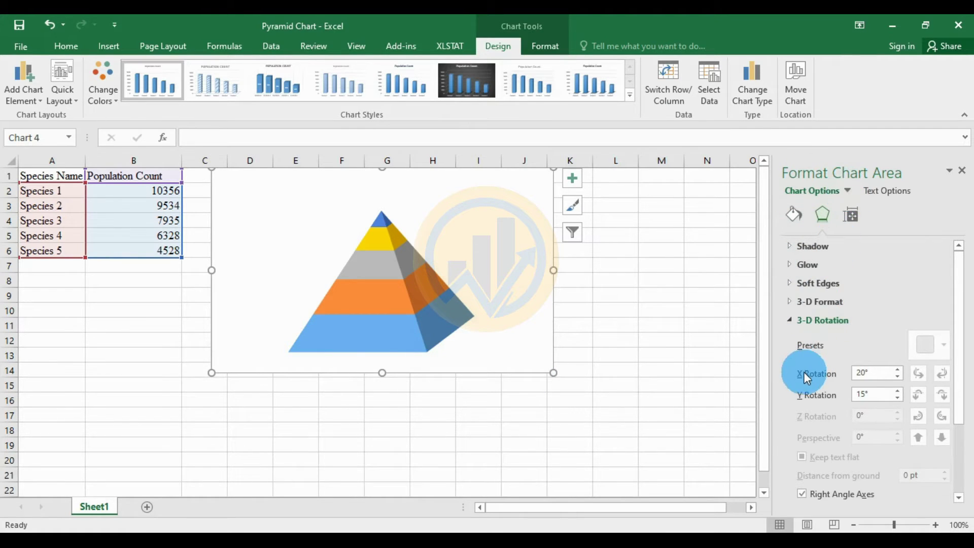
{"action": "left_click", "coordinate": [899, 377]}
{"action": "left_click", "coordinate": [899, 379]}
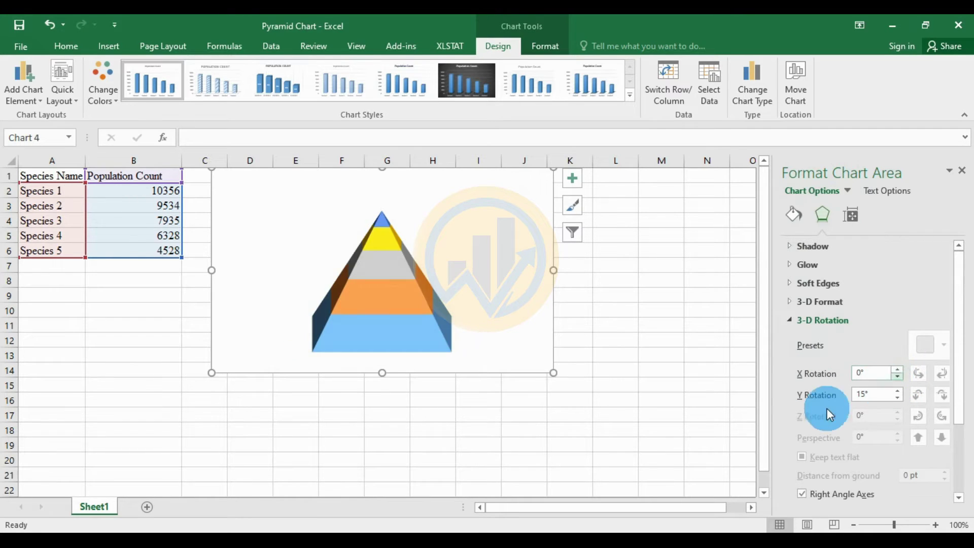
{"action": "left_click", "coordinate": [899, 398]}
{"action": "left_click", "coordinate": [705, 354]}
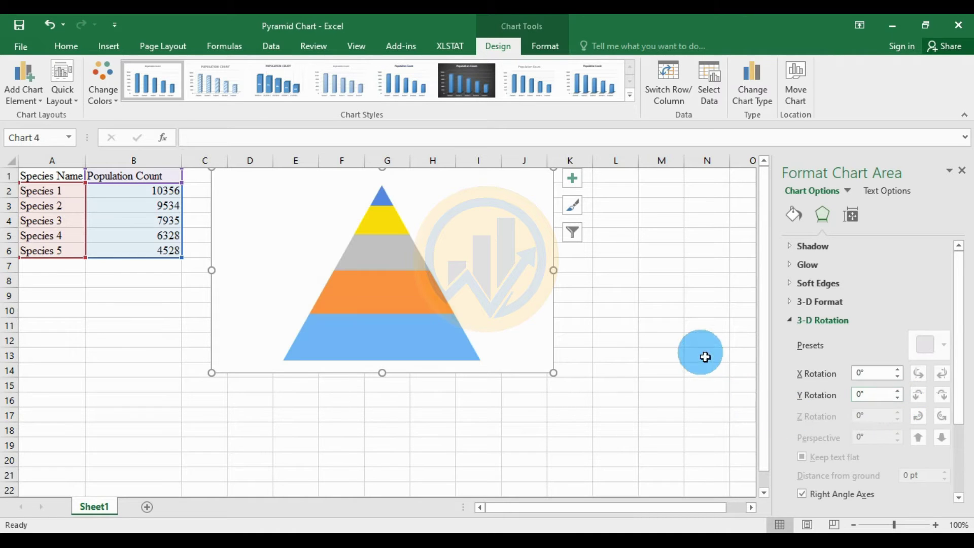
Step: Enlarge the chart to span columns C–N and close the Format Shape pane
{"action": "left_click", "coordinate": [547, 371]}
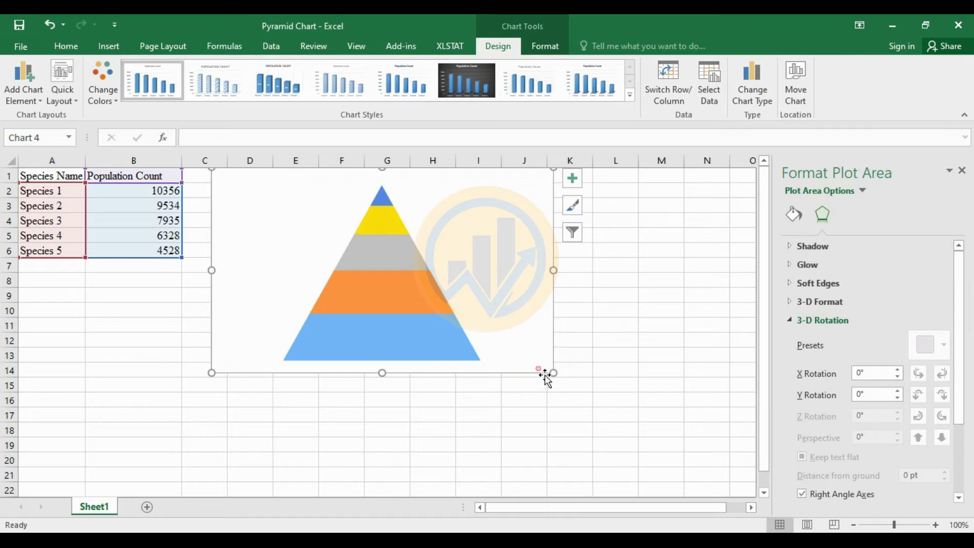
{"action": "left_click", "coordinate": [546, 376]}
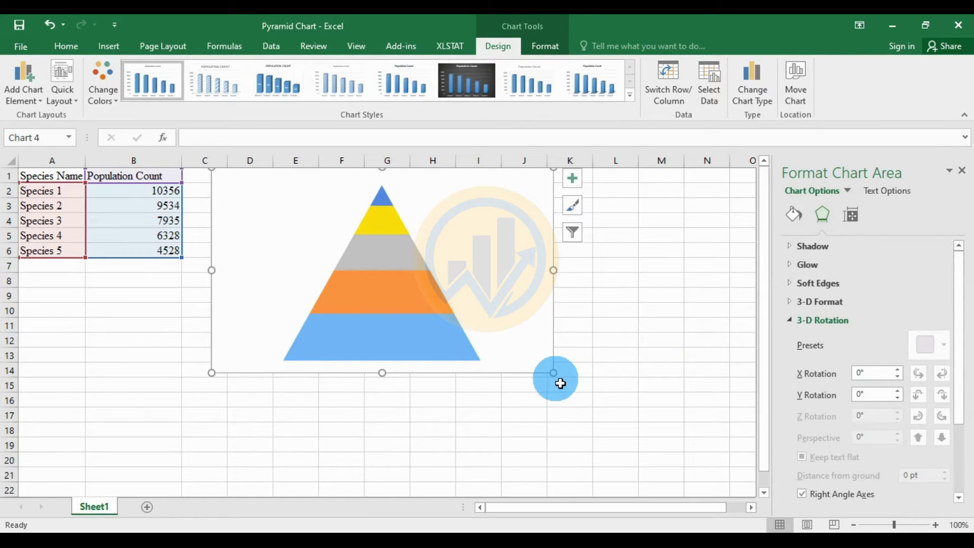
{"action": "left_click_drag", "start_coordinate": [554, 373], "coordinate": [715, 472]}
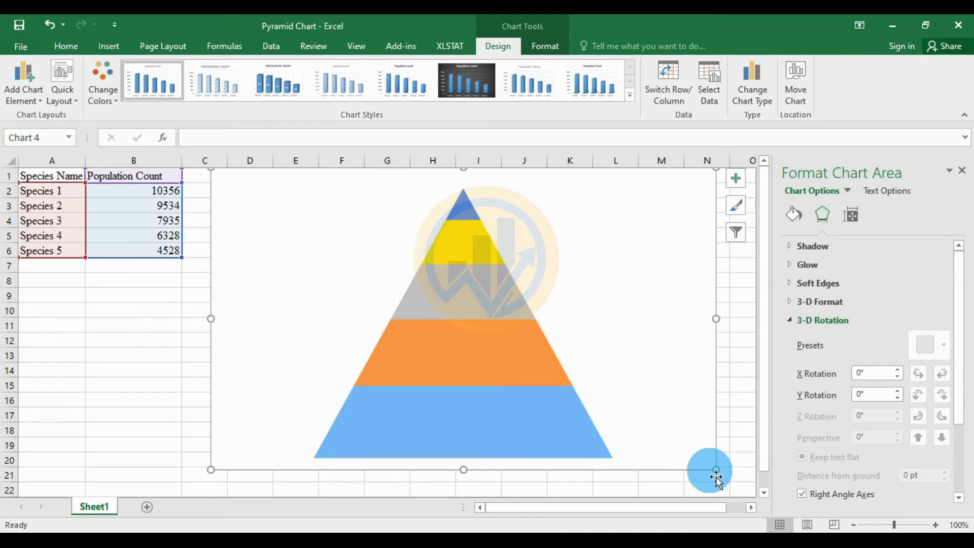
{"action": "left_click", "coordinate": [725, 339]}
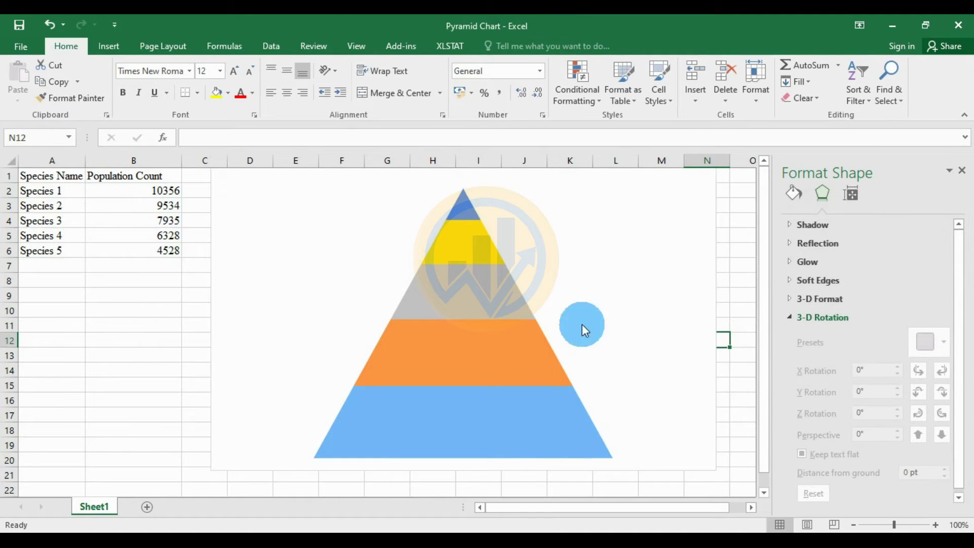
{"action": "left_click", "coordinate": [962, 170]}
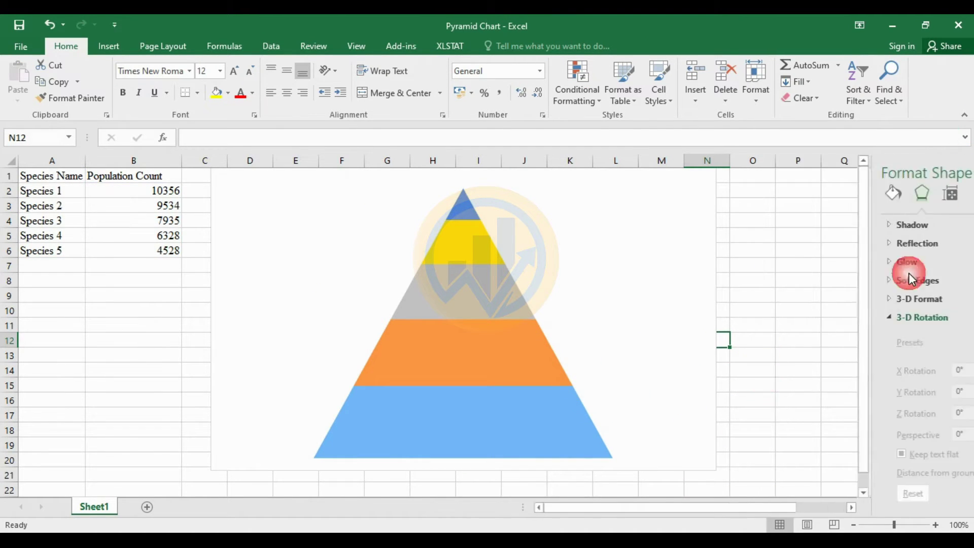
{"action": "left_click", "coordinate": [550, 422]}
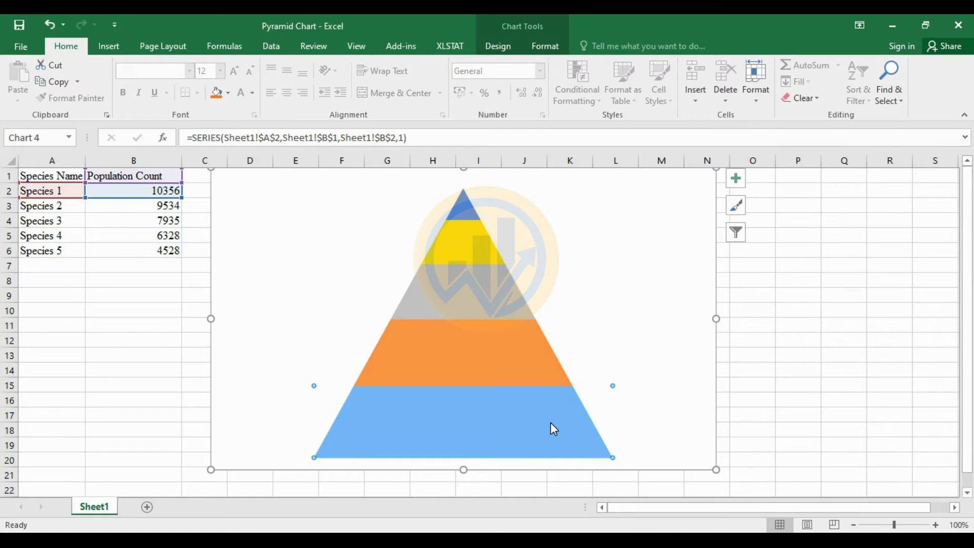
Step: Fill the bottom Species 1 band of the pyramid solid red
{"action": "right_click", "coordinate": [550, 422]}
{"action": "left_click", "coordinate": [588, 413]}
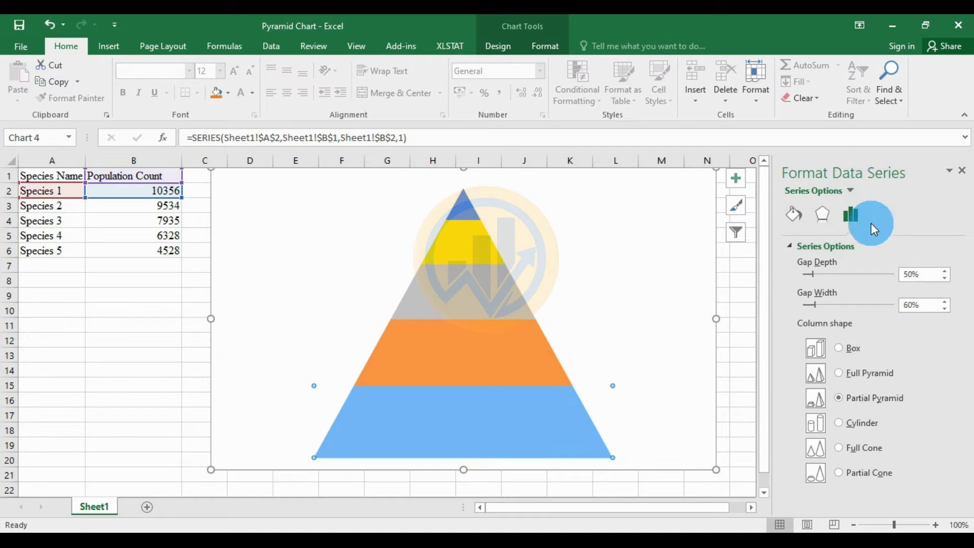
{"action": "left_click", "coordinate": [794, 217]}
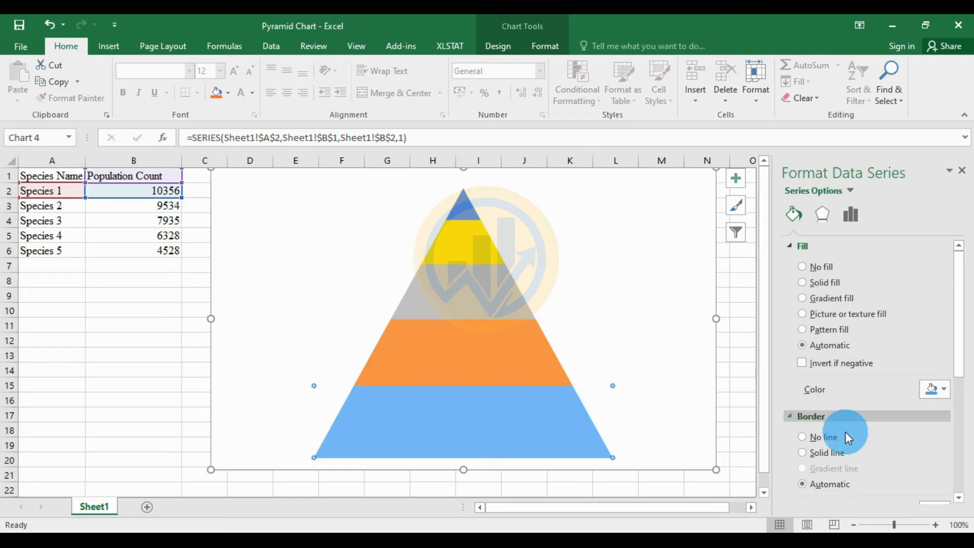
{"action": "left_click", "coordinate": [537, 412]}
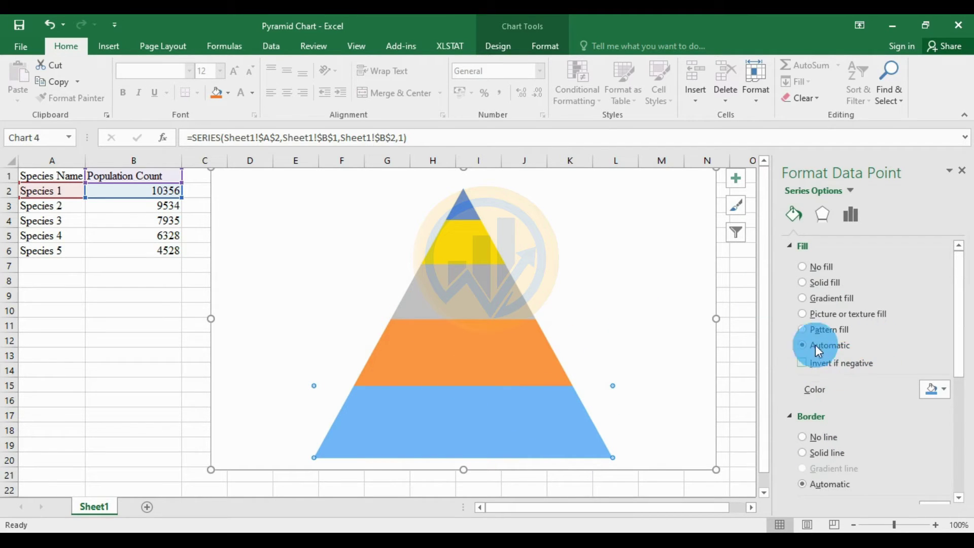
{"action": "left_click", "coordinate": [944, 390]}
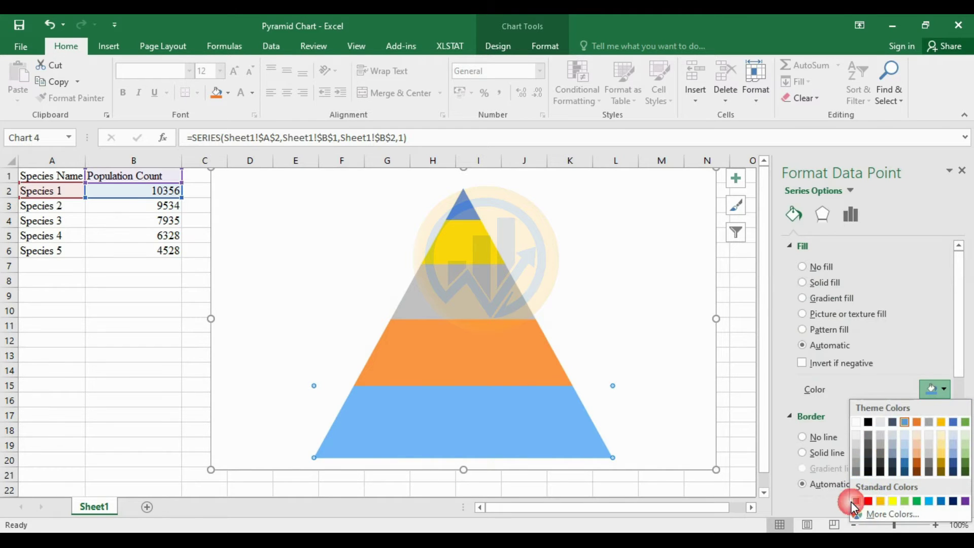
{"action": "left_click", "coordinate": [866, 503]}
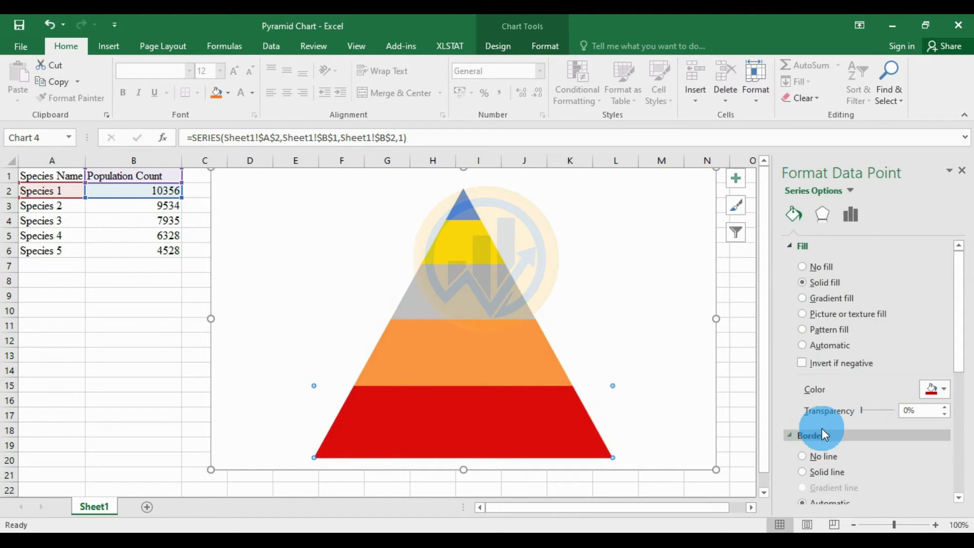
Step: Give the Species 1 band a black outline 1.5 pt wide
{"action": "scroll", "coordinate": [823, 427], "scroll_direction": "down", "scroll_amount": 3}
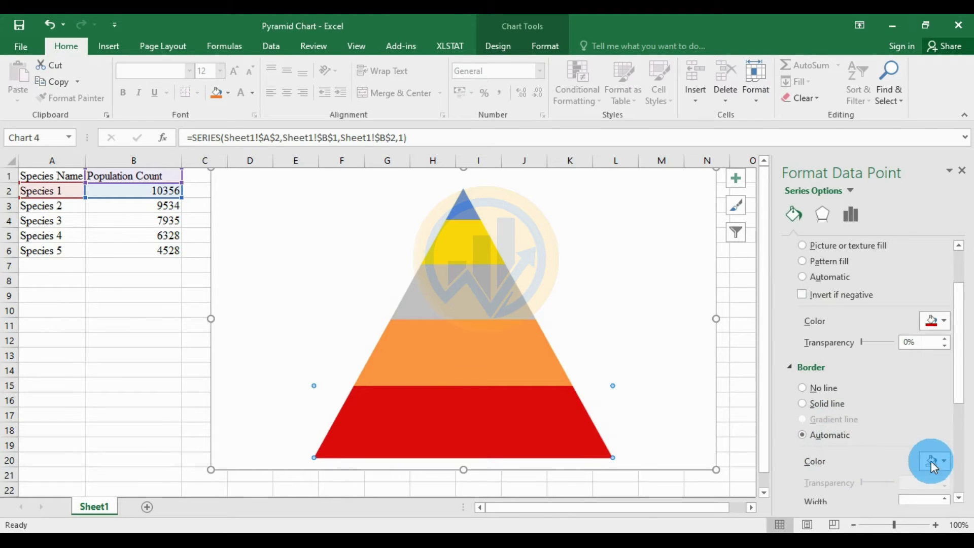
{"action": "left_click", "coordinate": [945, 460]}
{"action": "left_click", "coordinate": [870, 352]}
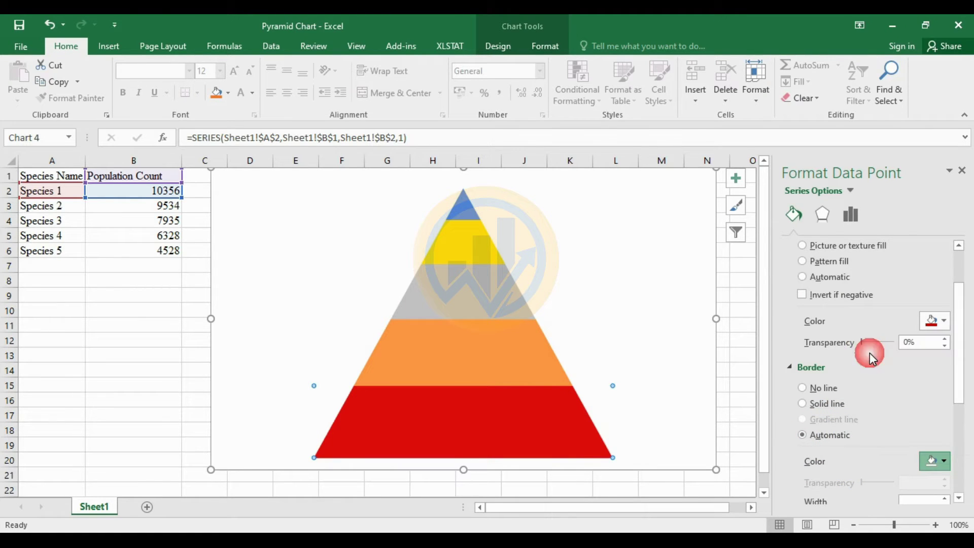
{"action": "scroll", "coordinate": [939, 470], "scroll_direction": "down", "scroll_amount": 1}
{"action": "left_click", "coordinate": [946, 464]}
{"action": "left_click", "coordinate": [948, 466]}
{"action": "left_click", "coordinate": [949, 466]}
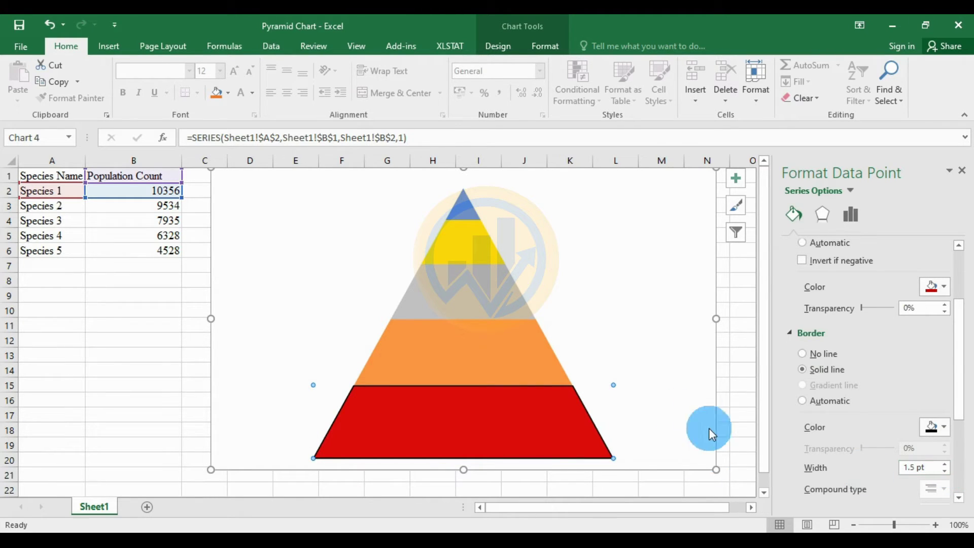
{"action": "left_click", "coordinate": [499, 359]}
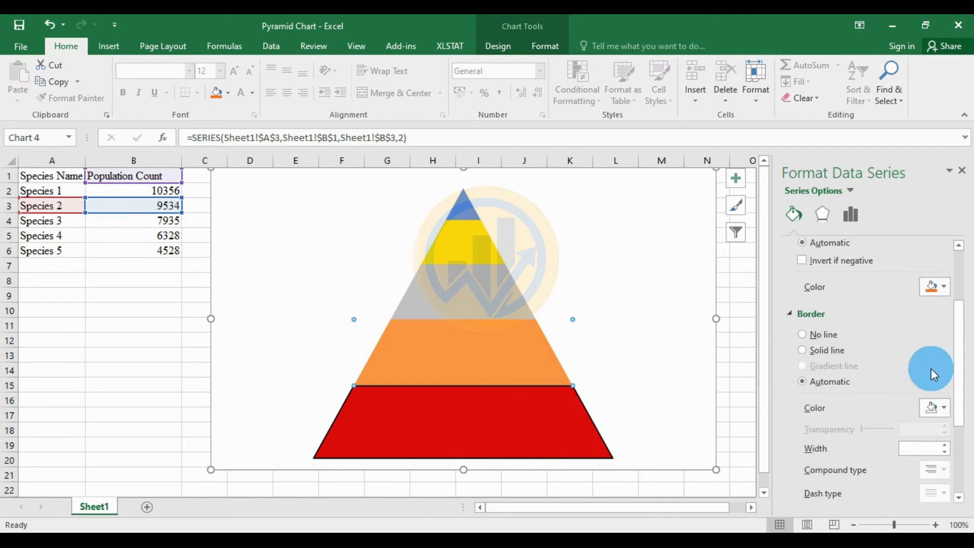
Step: Fill the Species 2 band blue
{"action": "left_click", "coordinate": [945, 288]}
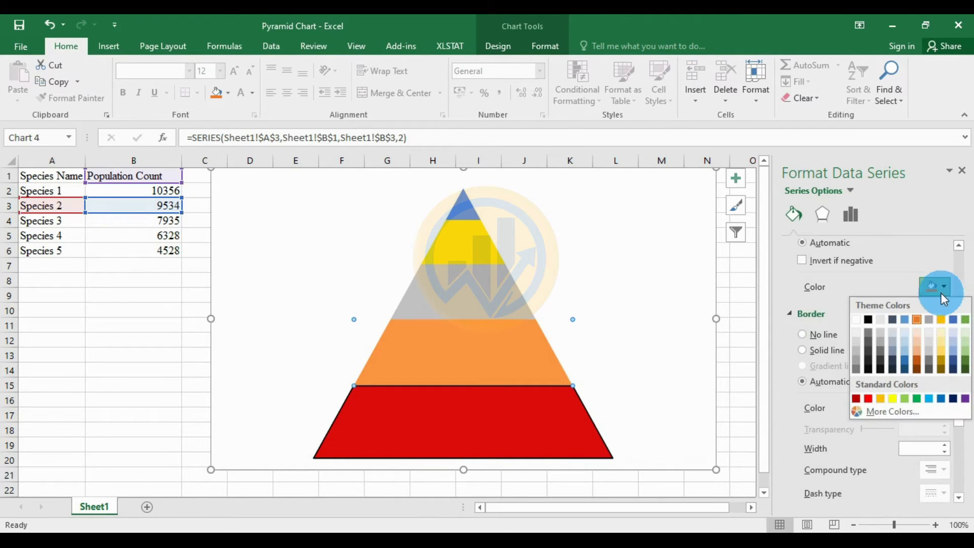
{"action": "left_click", "coordinate": [930, 399]}
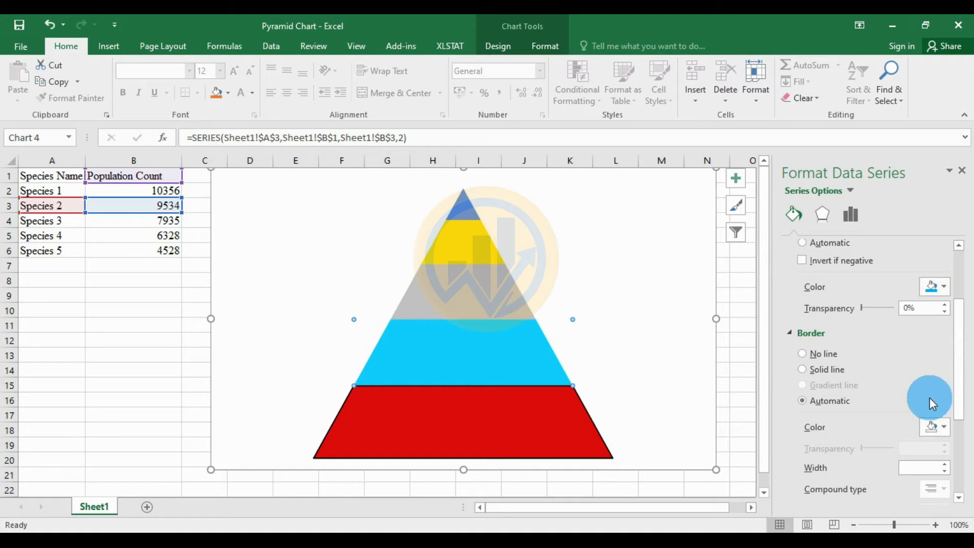
{"action": "left_click", "coordinate": [939, 286]}
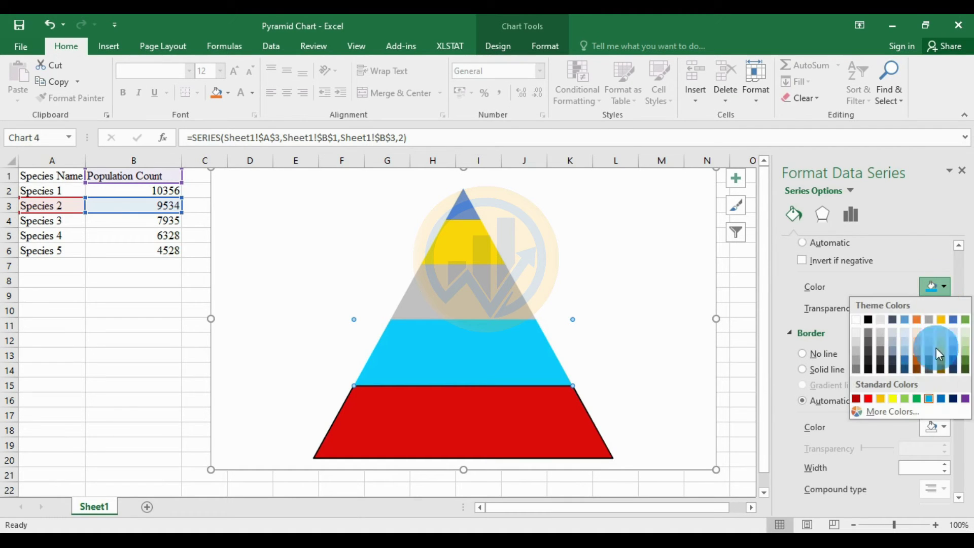
{"action": "left_click", "coordinate": [943, 399]}
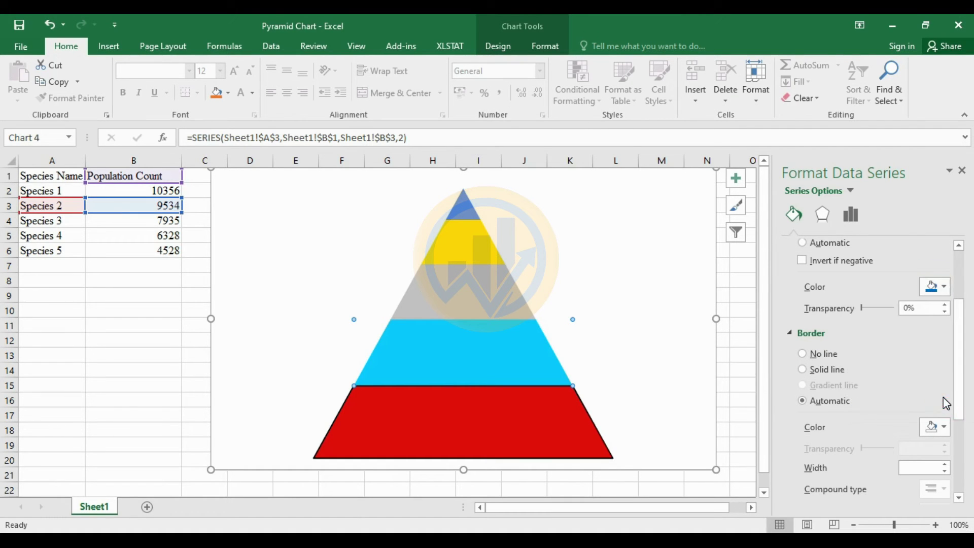
Step: Outline the Species 2 band in black at 1.5 pt
{"action": "left_click", "coordinate": [948, 427]}
{"action": "left_click", "coordinate": [866, 314]}
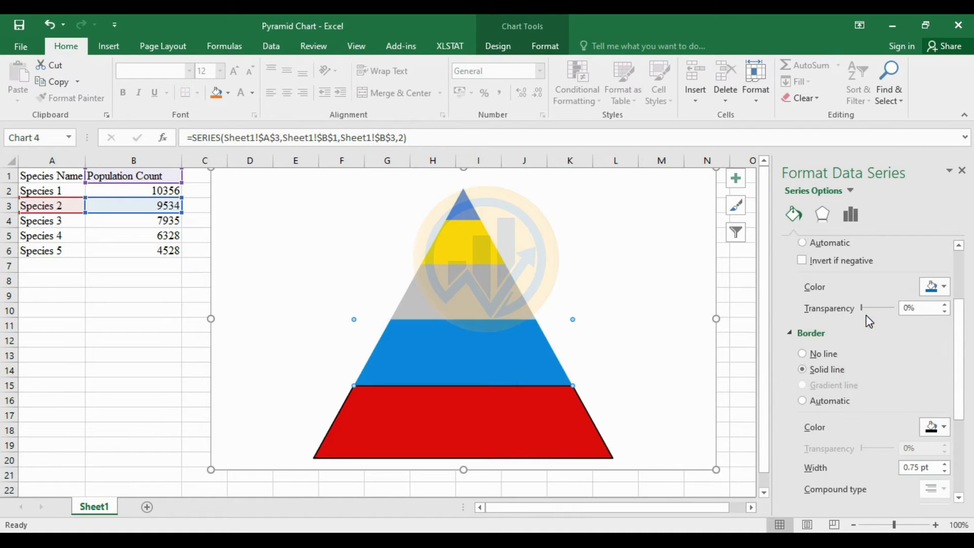
{"action": "left_click", "coordinate": [946, 463]}
{"action": "left_click", "coordinate": [947, 464]}
{"action": "left_click", "coordinate": [947, 464]}
{"action": "left_click", "coordinate": [459, 297]}
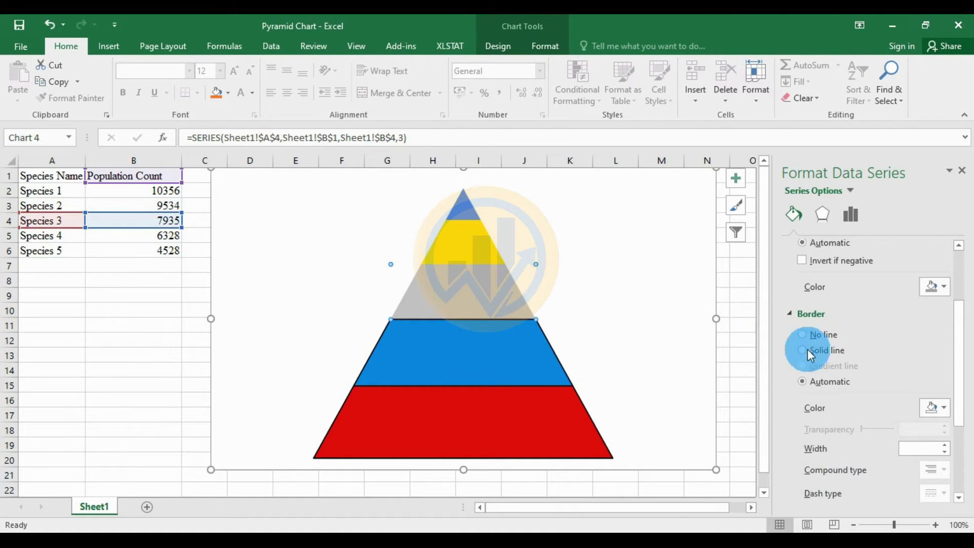
{"action": "left_click", "coordinate": [944, 287]}
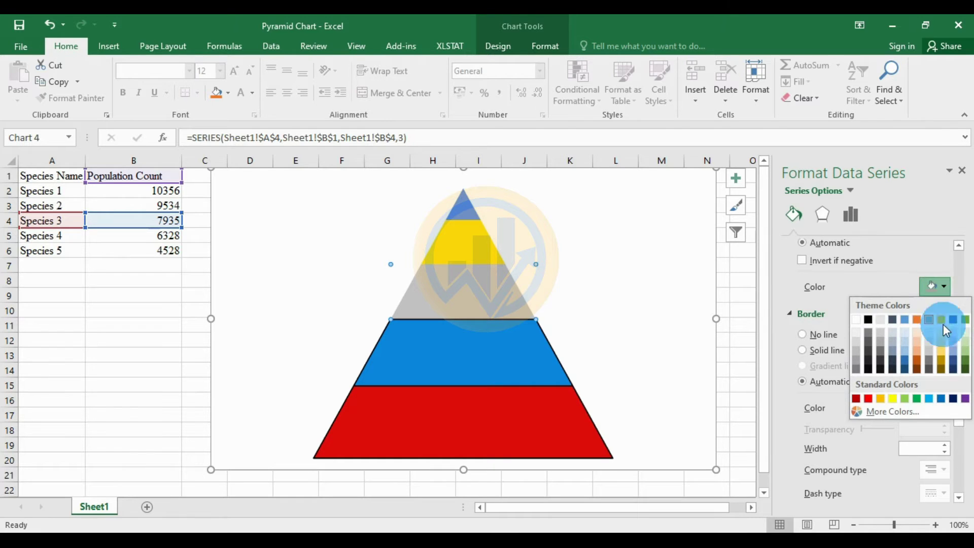
Step: Fill the Species 3 band yellow with a black 1.5 pt outline
{"action": "left_click", "coordinate": [892, 399]}
{"action": "left_click", "coordinate": [937, 429]}
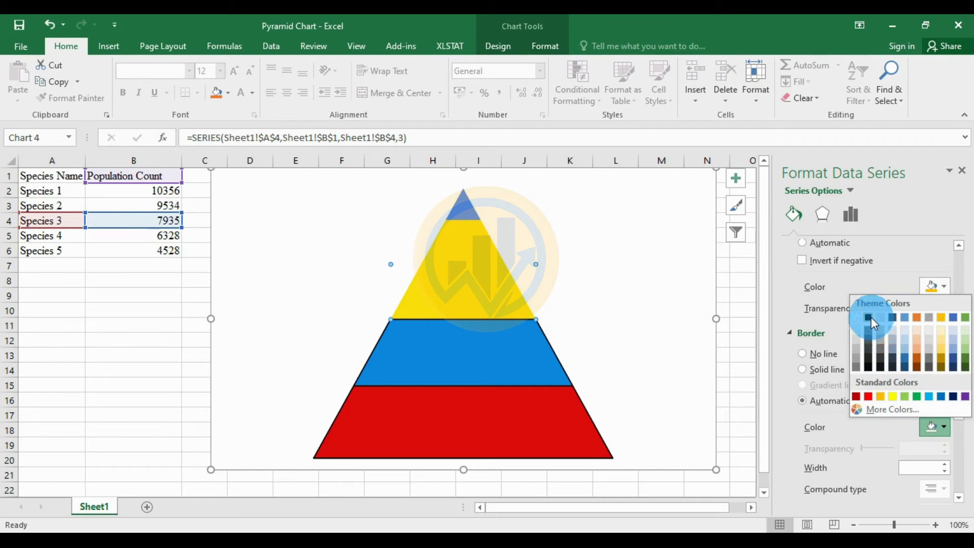
{"action": "left_click", "coordinate": [870, 317]}
{"action": "left_click", "coordinate": [945, 464]}
{"action": "left_click", "coordinate": [945, 465]}
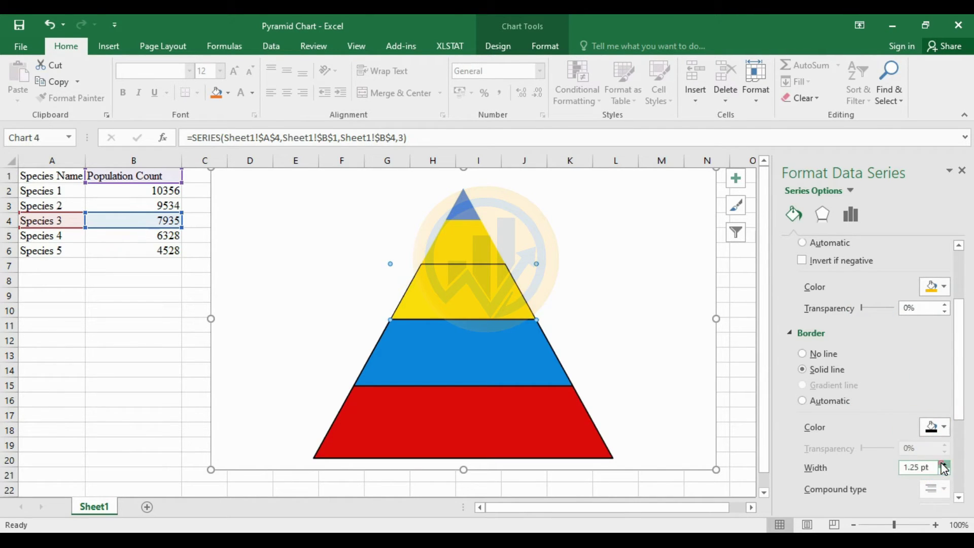
{"action": "left_click", "coordinate": [944, 465]}
{"action": "left_click", "coordinate": [485, 211]}
{"action": "left_click", "coordinate": [462, 248]}
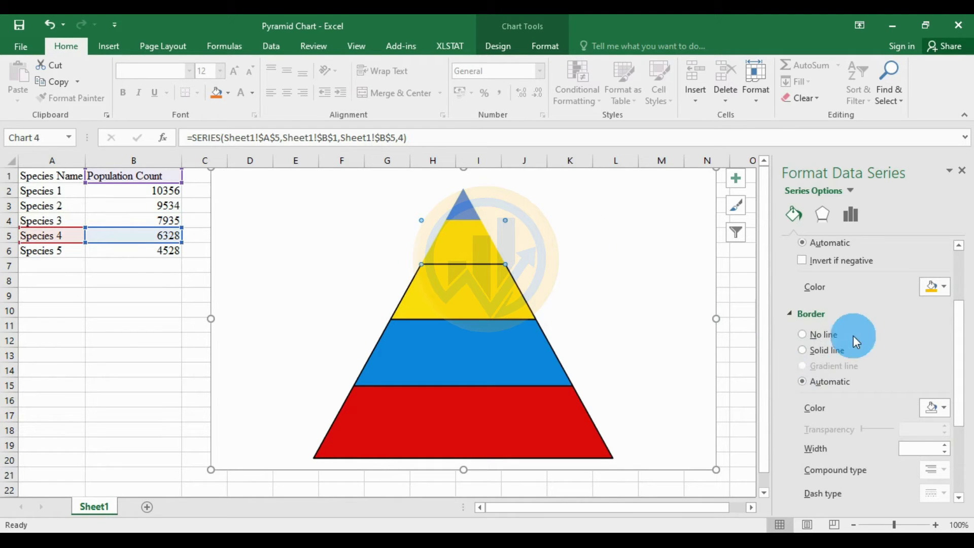
Step: Fill the Species 4 band green with a black 1.5 pt outline
{"action": "left_click", "coordinate": [943, 285]}
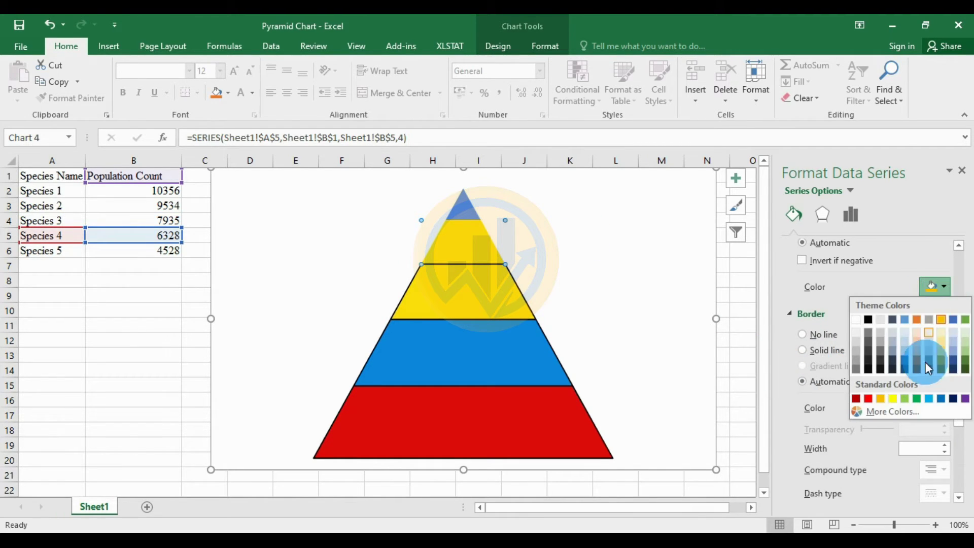
{"action": "left_click", "coordinate": [918, 397]}
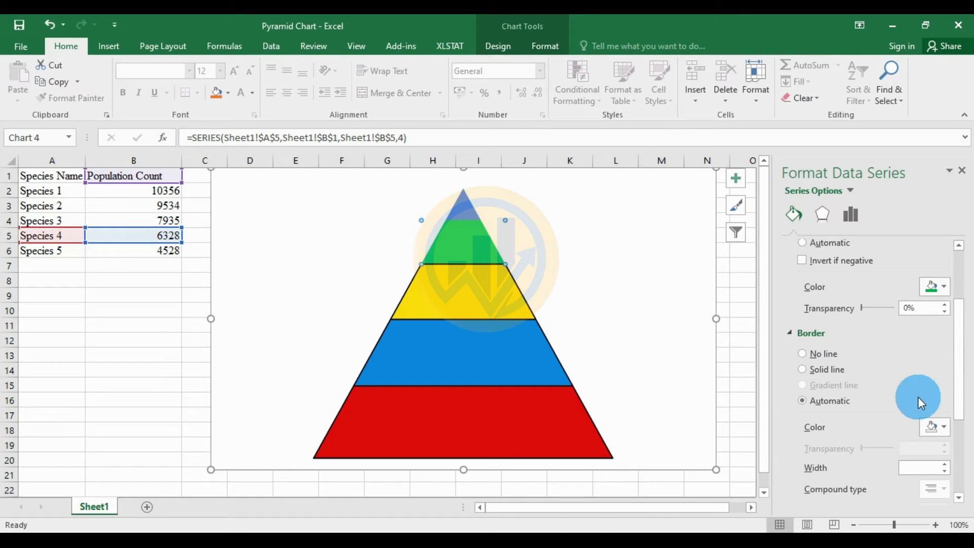
{"action": "left_click", "coordinate": [946, 428]}
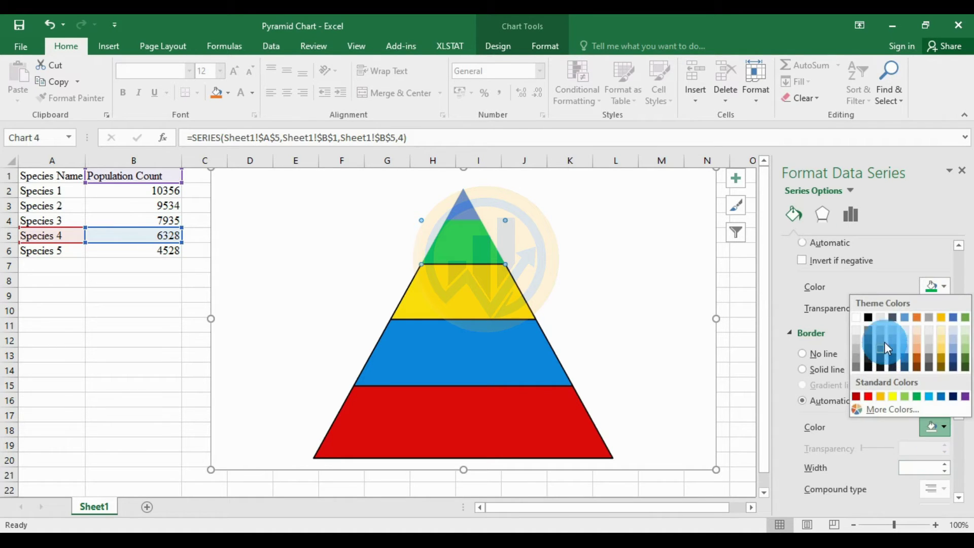
{"action": "left_click", "coordinate": [869, 318]}
{"action": "left_click", "coordinate": [947, 464]}
{"action": "left_click", "coordinate": [946, 463]}
{"action": "left_click", "coordinate": [946, 463]}
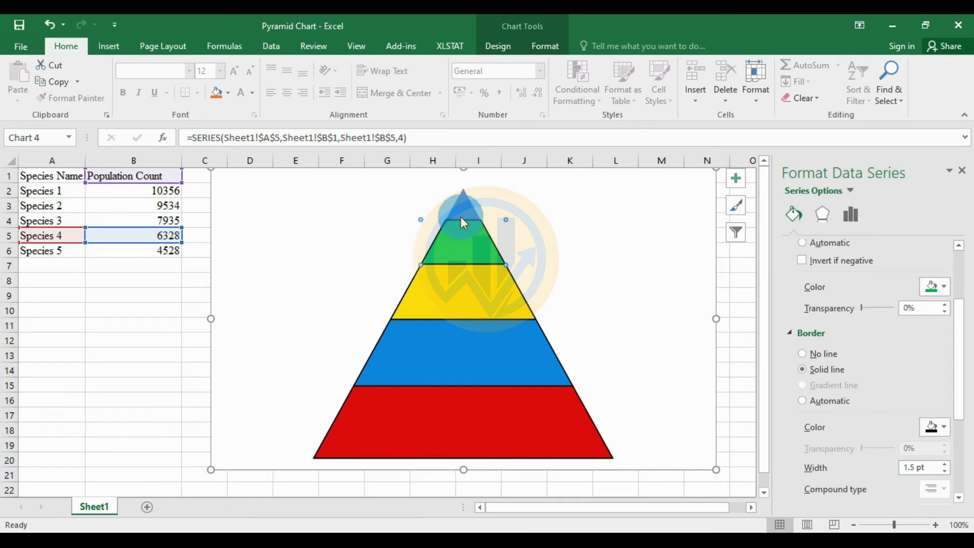
Step: Fill the top Species 5 band dark blue with a solid black 1.5 pt border
{"action": "left_click", "coordinate": [458, 201]}
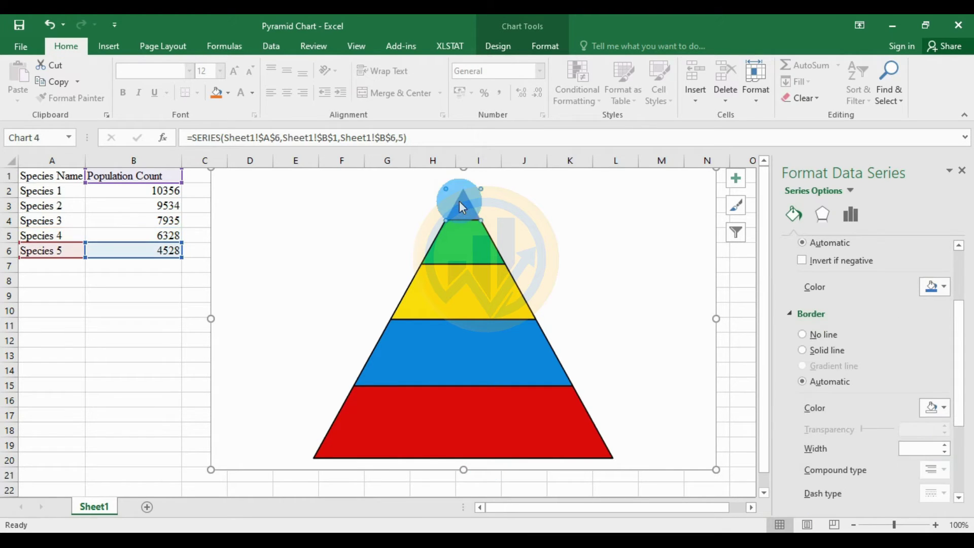
{"action": "left_click", "coordinate": [942, 287]}
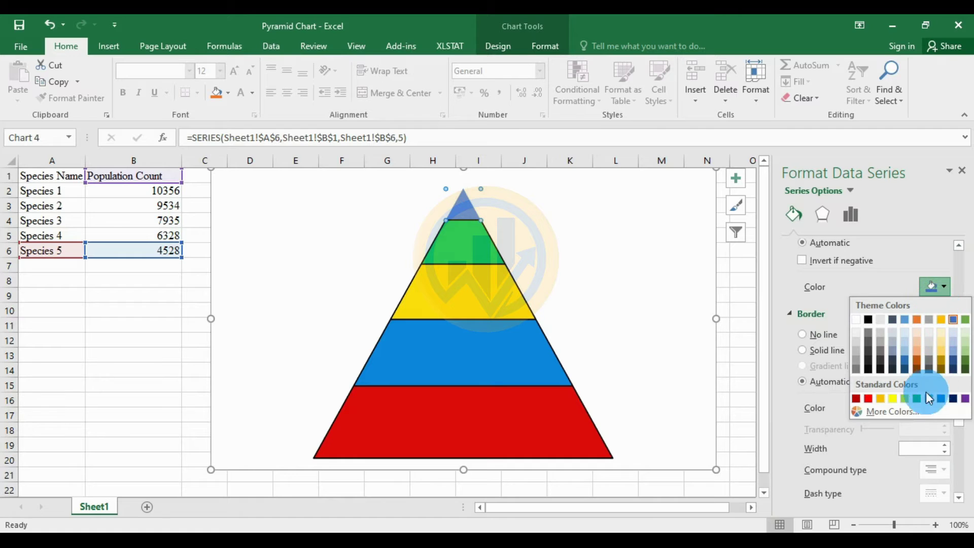
{"action": "left_click", "coordinate": [953, 399]}
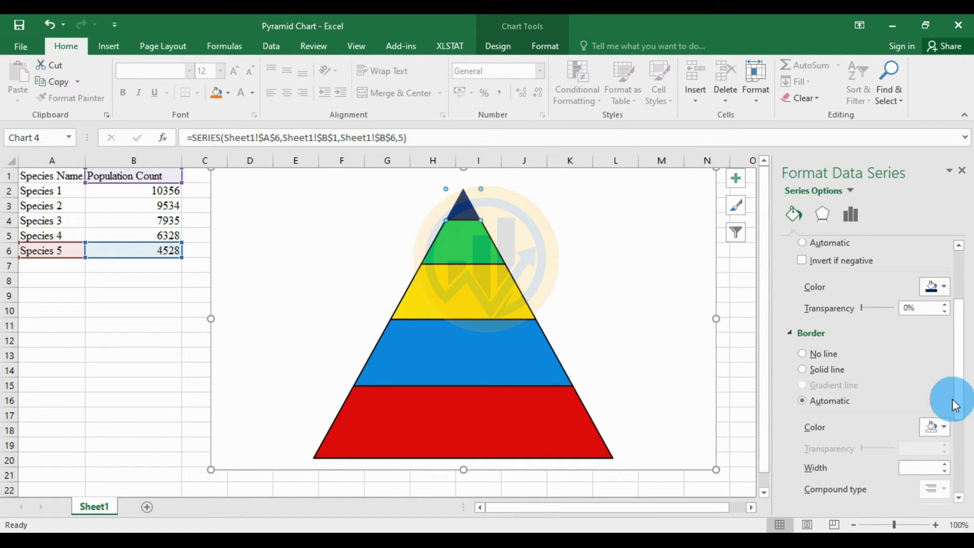
{"action": "left_click", "coordinate": [945, 427]}
{"action": "left_click", "coordinate": [871, 319]}
{"action": "left_click", "coordinate": [946, 465]}
{"action": "left_click", "coordinate": [947, 464]}
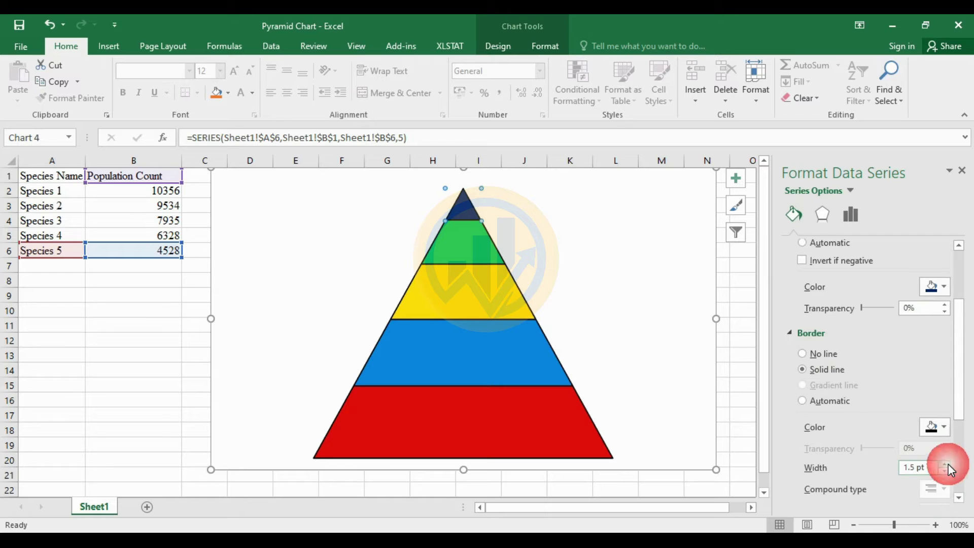
{"action": "left_click", "coordinate": [740, 356]}
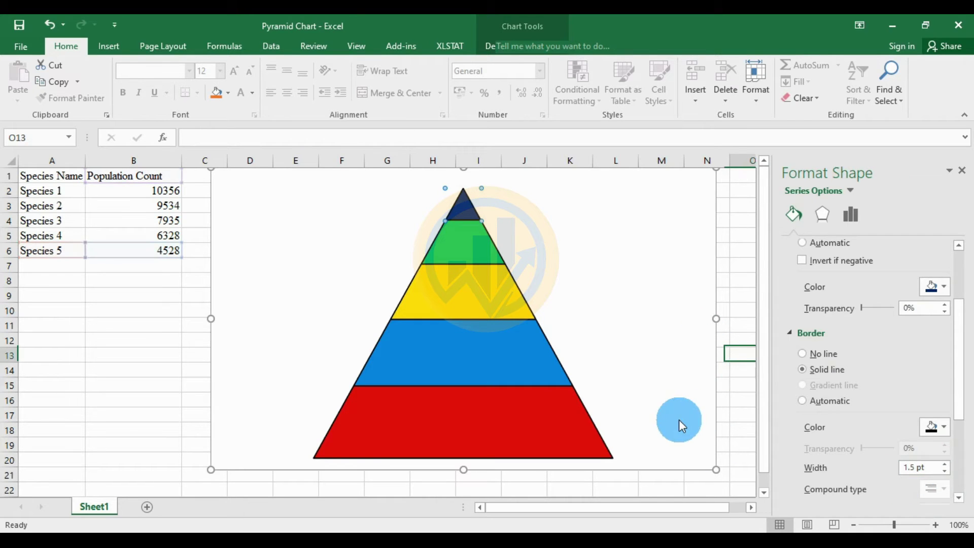
{"action": "left_click", "coordinate": [554, 425]}
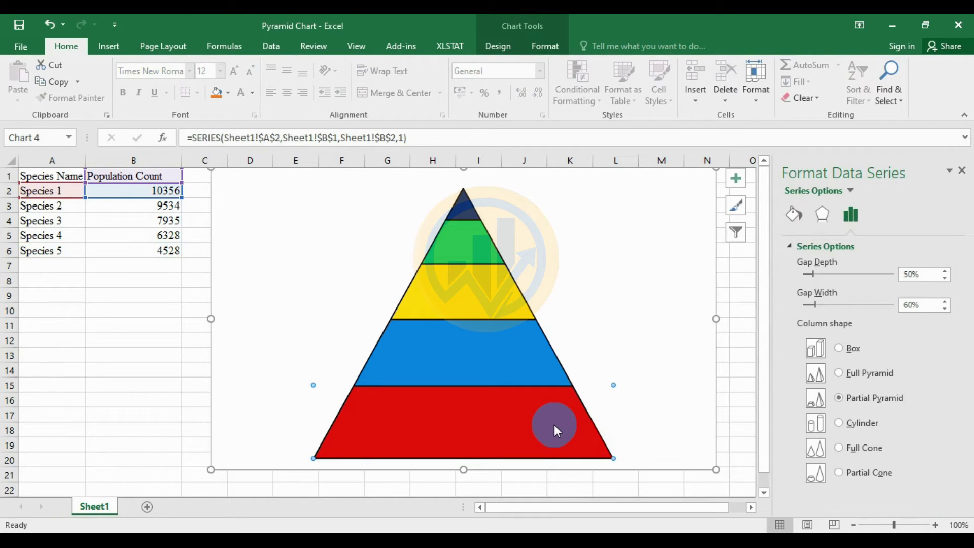
Step: Add population data labels to the red bottom band and the blue band
{"action": "right_click", "coordinate": [554, 424]}
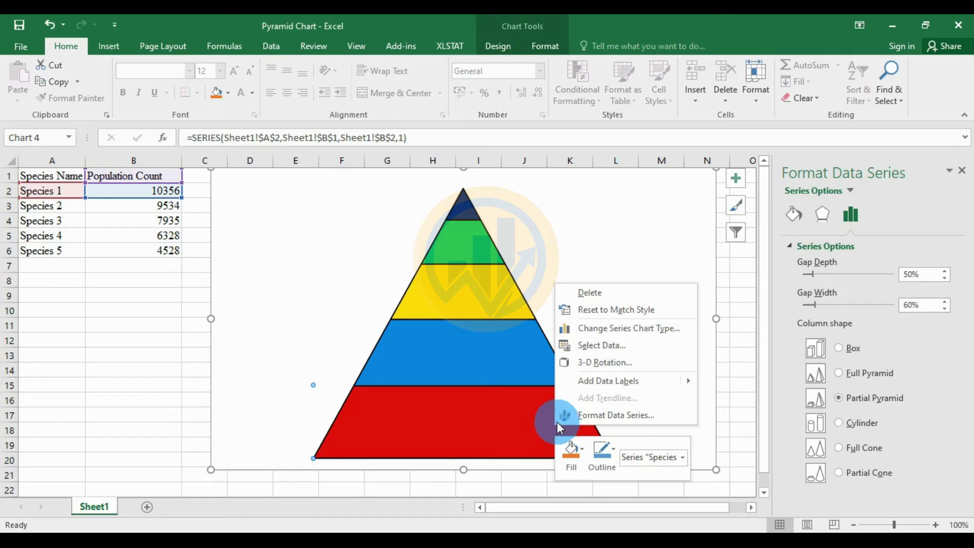
{"action": "mouse_move", "coordinate": [669, 381]}
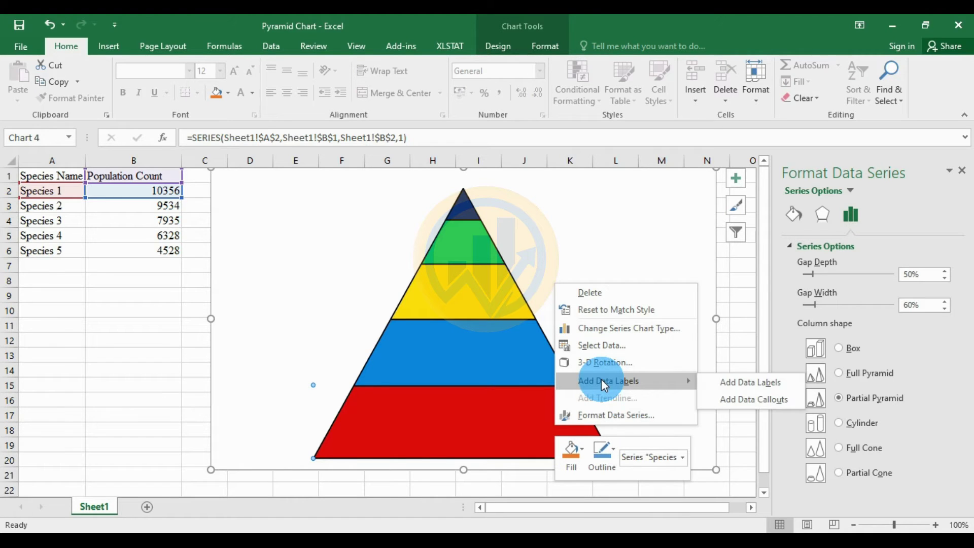
{"action": "left_click", "coordinate": [731, 383]}
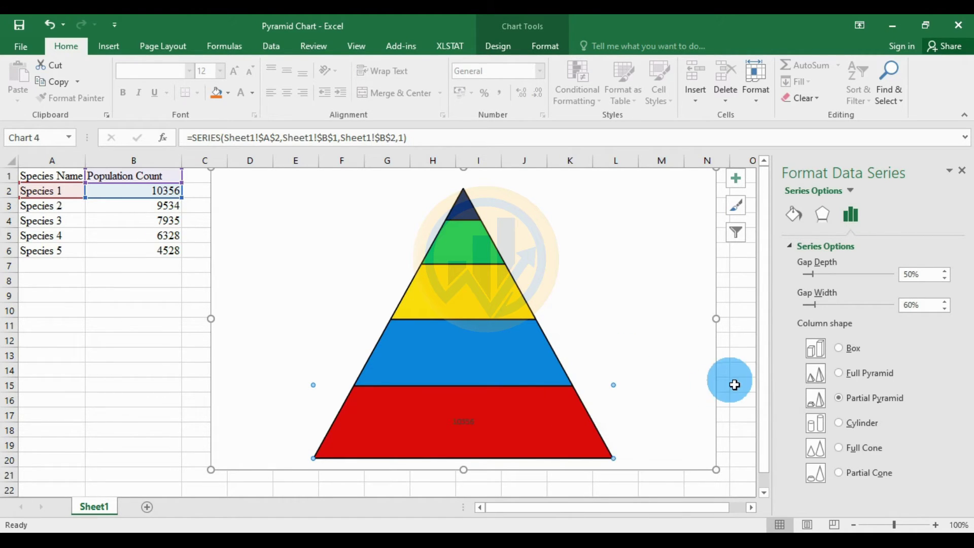
{"action": "right_click", "coordinate": [518, 361]}
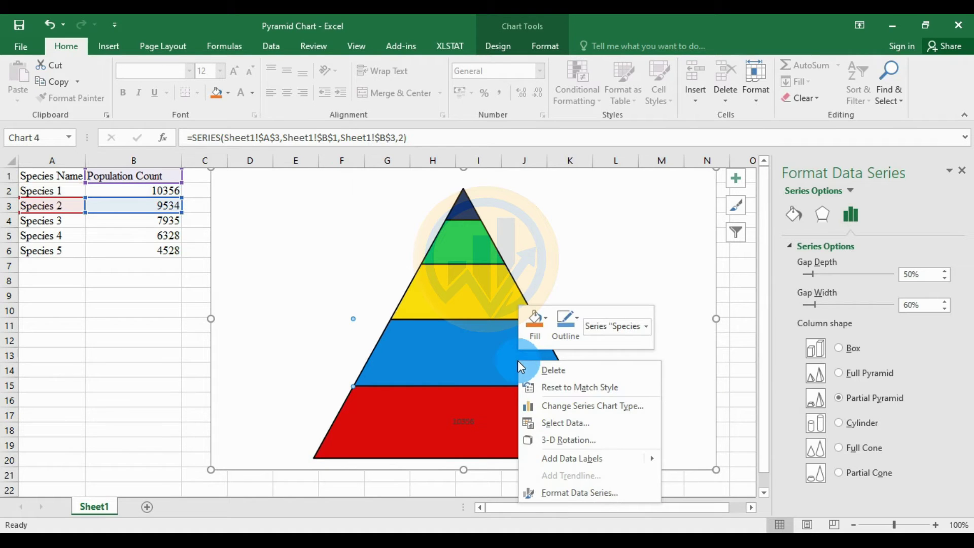
{"action": "left_click", "coordinate": [536, 238]}
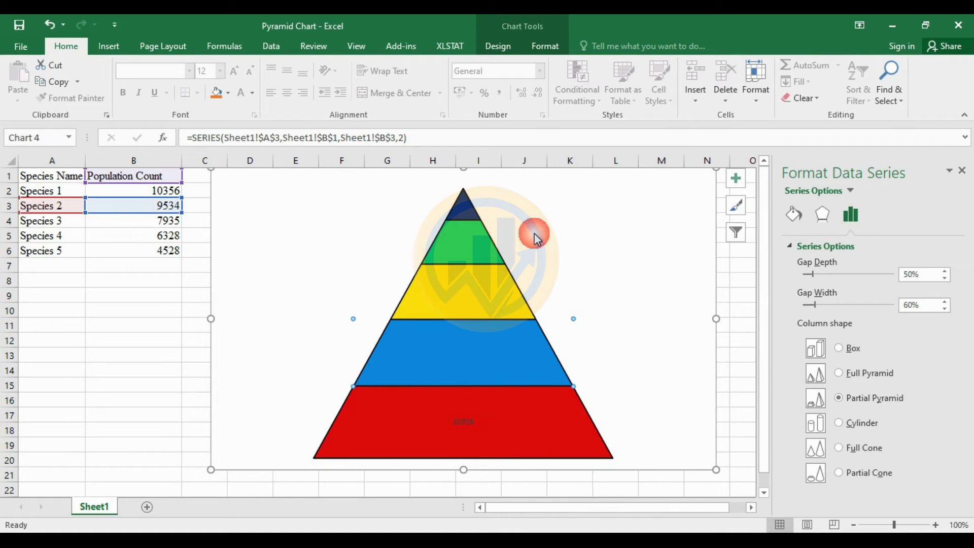
{"action": "right_click", "coordinate": [502, 342]}
{"action": "mouse_move", "coordinate": [581, 438]}
{"action": "left_click", "coordinate": [690, 444]}
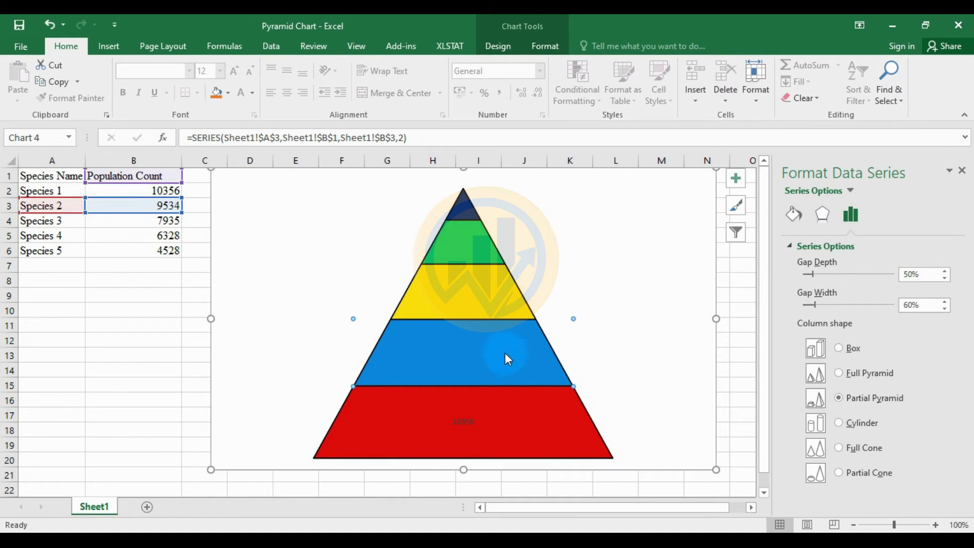
Step: Add population data labels to the yellow, green and top dark-blue bands
{"action": "right_click", "coordinate": [474, 300]}
{"action": "mouse_move", "coordinate": [590, 398]}
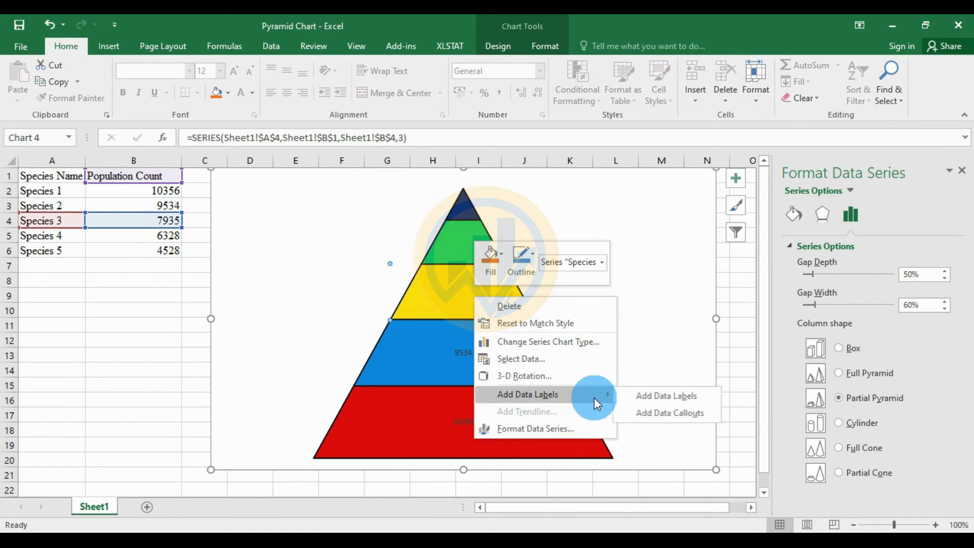
{"action": "left_click", "coordinate": [649, 396]}
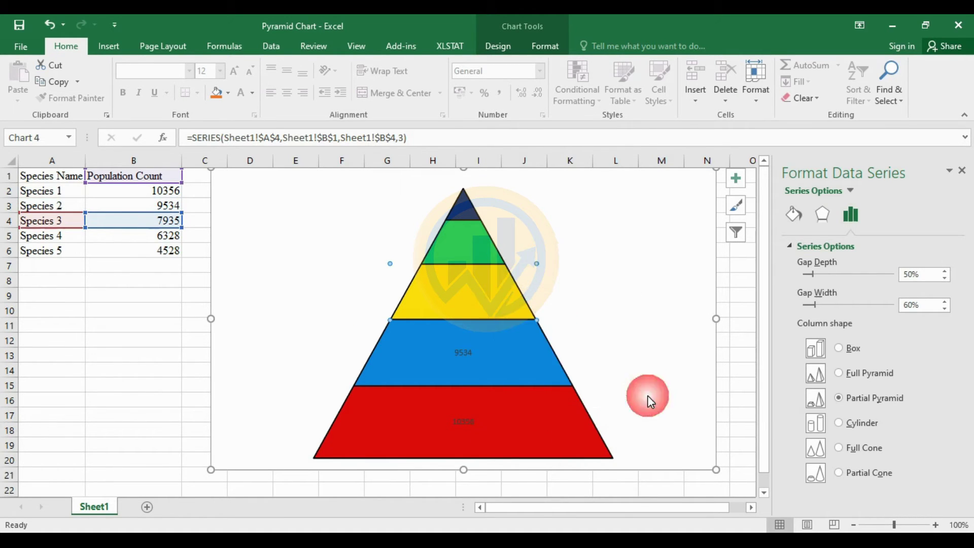
{"action": "right_click", "coordinate": [459, 239]}
{"action": "mouse_move", "coordinate": [563, 338]}
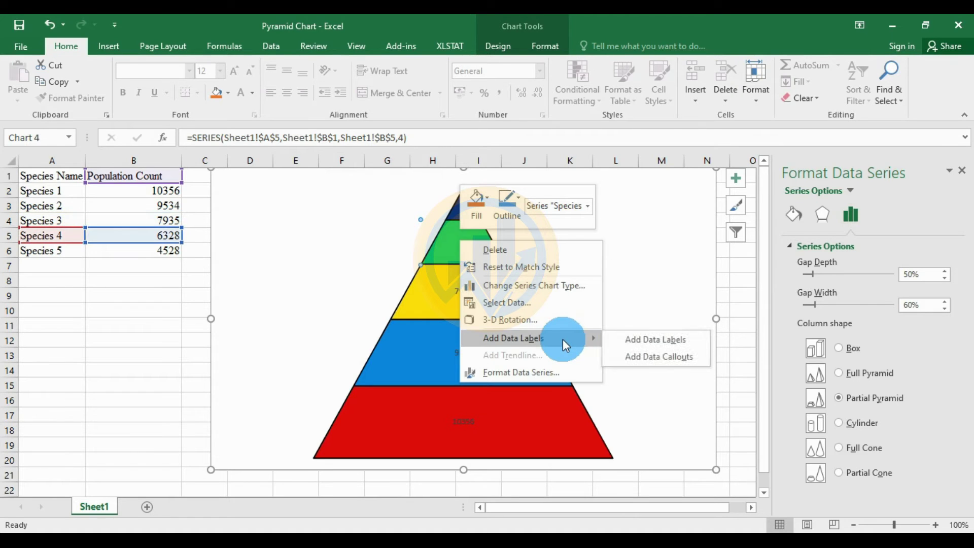
{"action": "left_click", "coordinate": [635, 345]}
{"action": "right_click", "coordinate": [463, 210]}
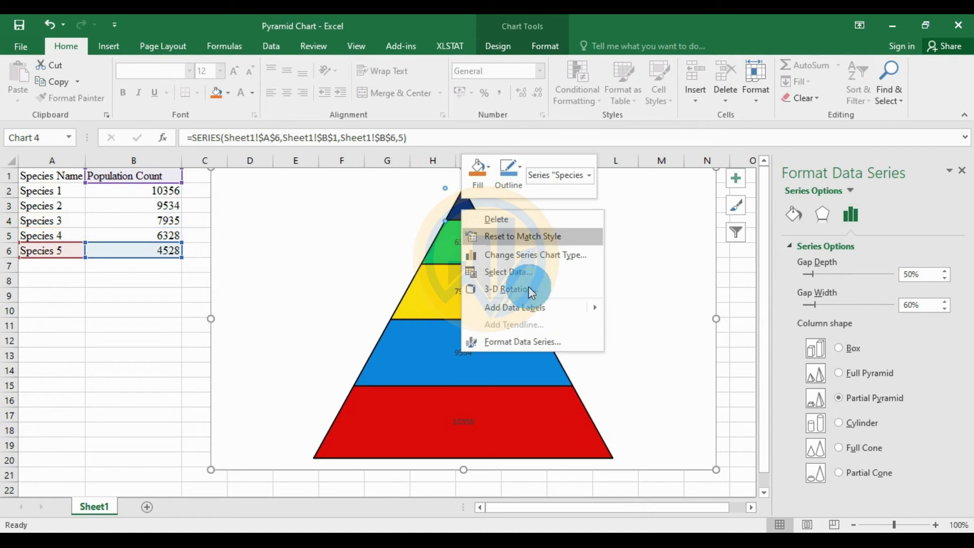
{"action": "mouse_move", "coordinate": [538, 306]}
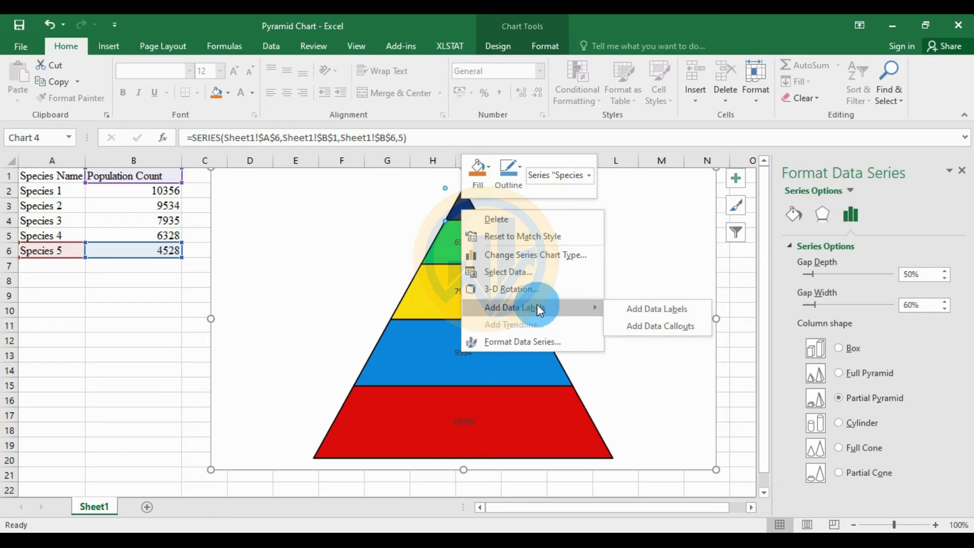
{"action": "left_click", "coordinate": [648, 306]}
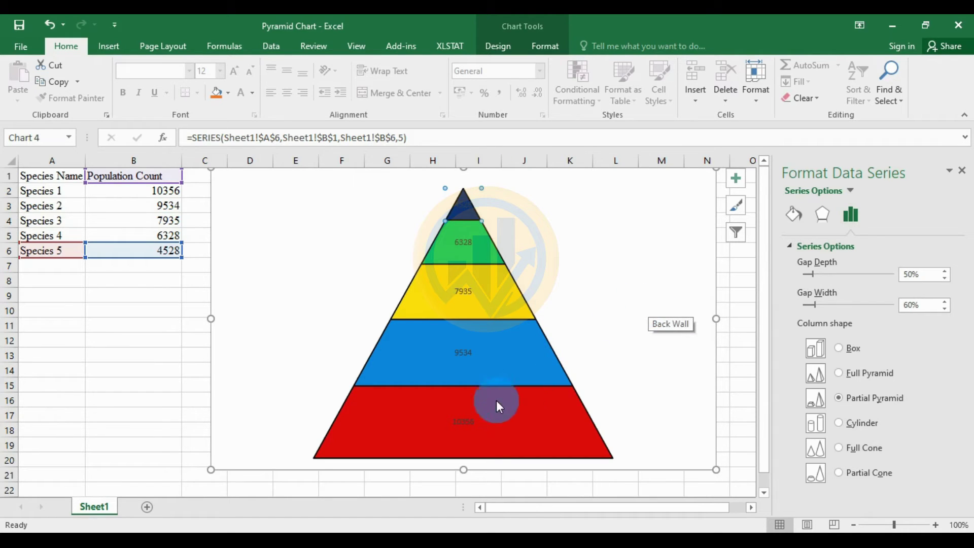
{"action": "left_click", "coordinate": [463, 421]}
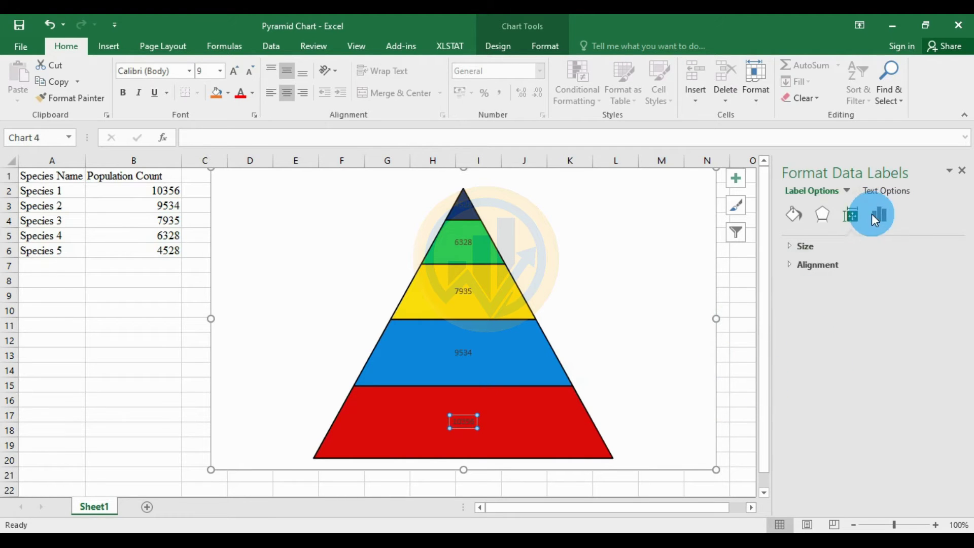
Step: Add the series name to the Species 1 label and drag it outside the pyramid's right edge
{"action": "left_click", "coordinate": [884, 213]}
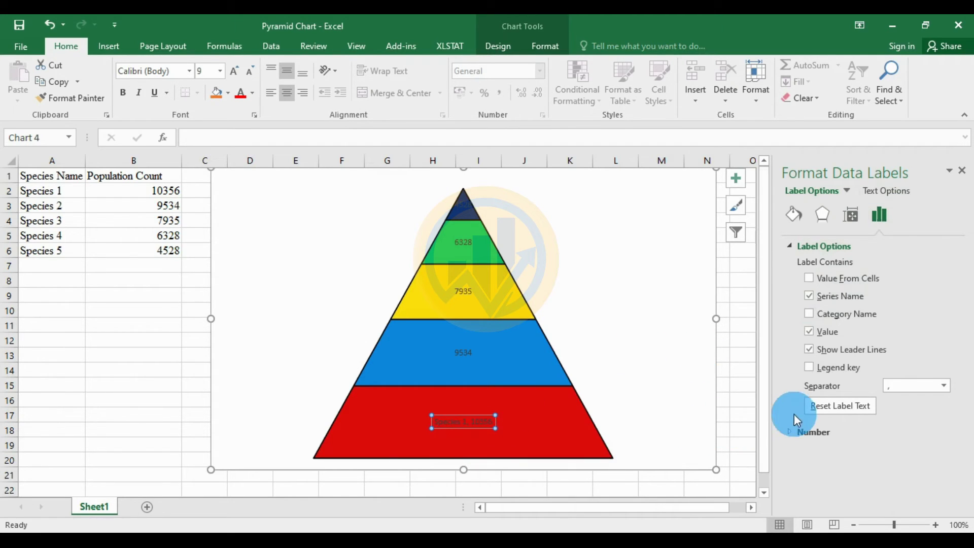
{"action": "left_click", "coordinate": [480, 425]}
{"action": "left_click_drag", "start_coordinate": [480, 426], "coordinate": [663, 414]}
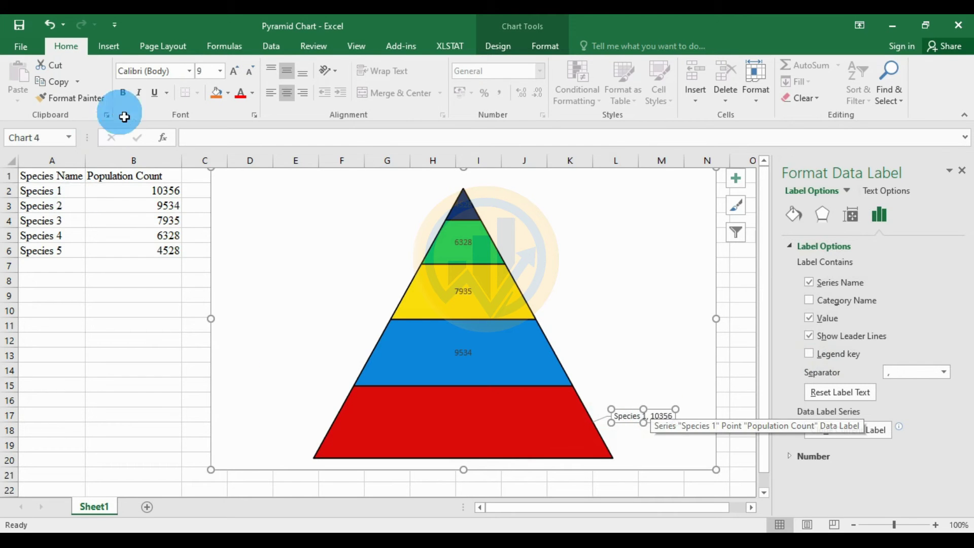
Step: Format the Species 1 label as bold 12 pt Times New Roman with dark text
{"action": "left_click", "coordinate": [189, 69]}
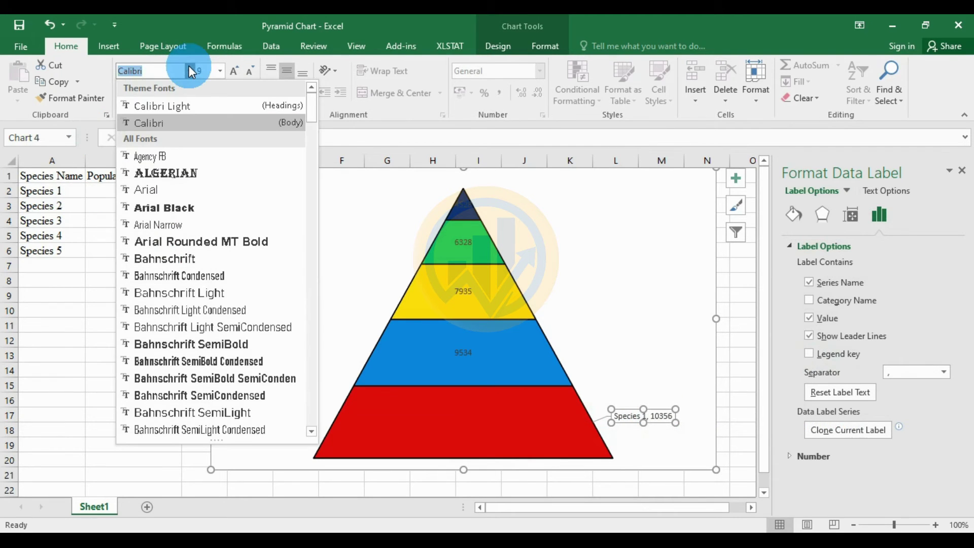
{"action": "type", "text": "Times New Roma"}
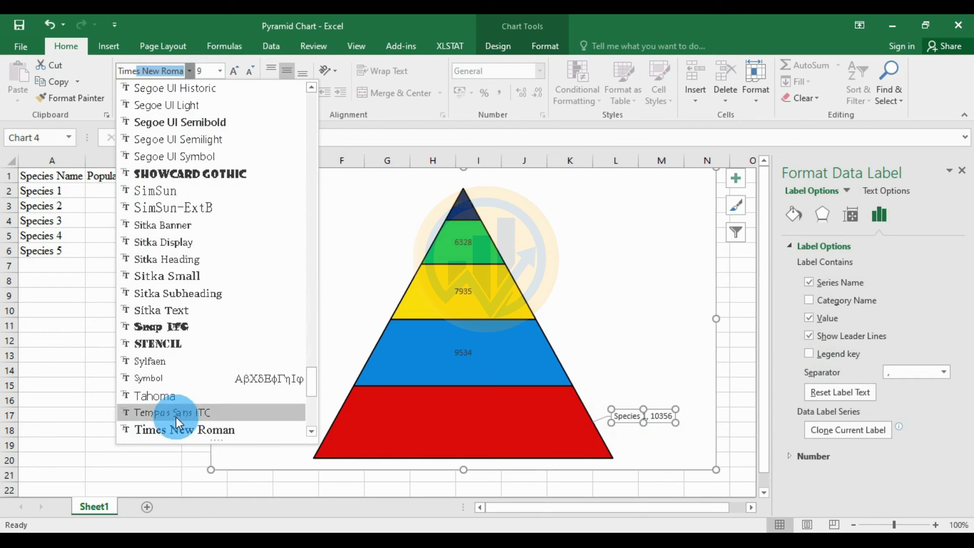
{"action": "left_click", "coordinate": [176, 430]}
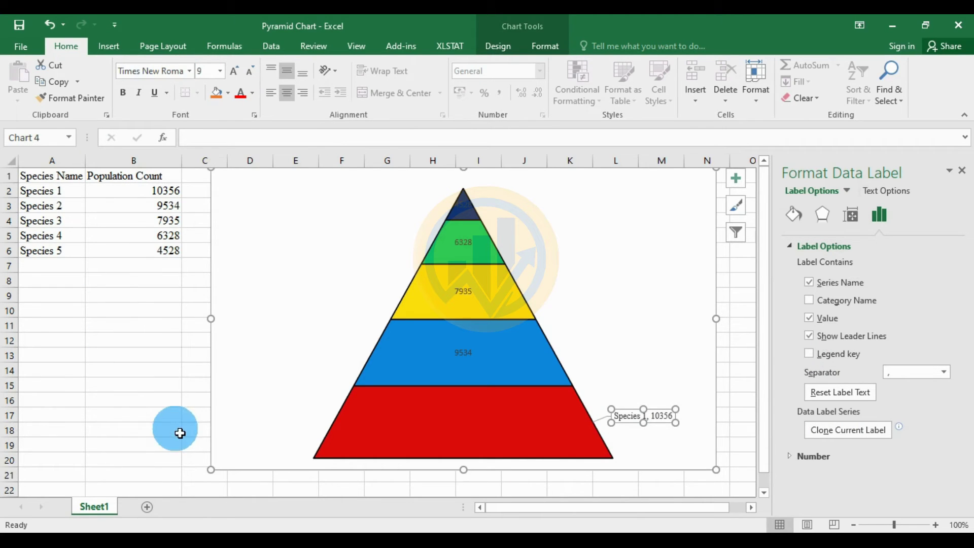
{"action": "left_click", "coordinate": [232, 71]}
{"action": "left_click", "coordinate": [231, 71]}
{"action": "left_click", "coordinate": [231, 71]}
{"action": "left_click", "coordinate": [232, 71]}
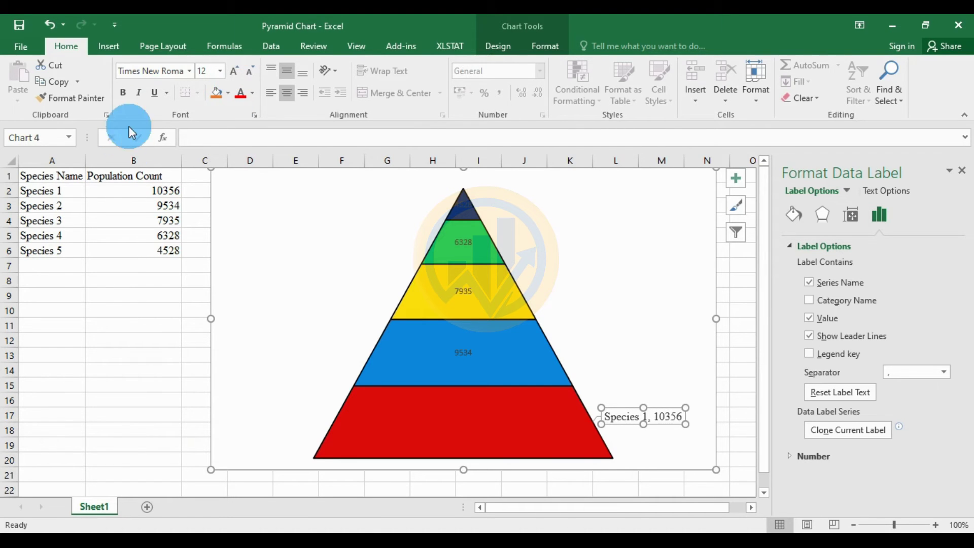
{"action": "left_click", "coordinate": [253, 93]}
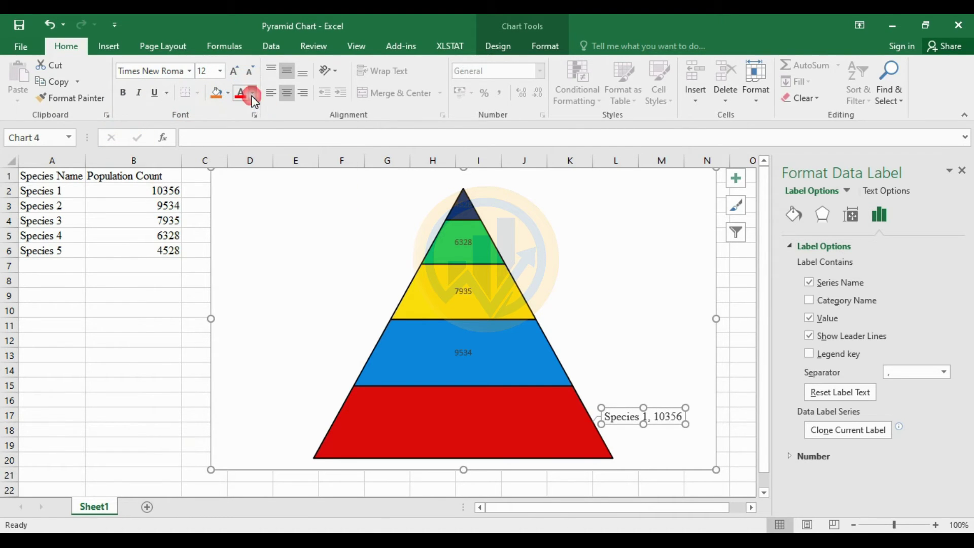
{"action": "left_click", "coordinate": [253, 143]}
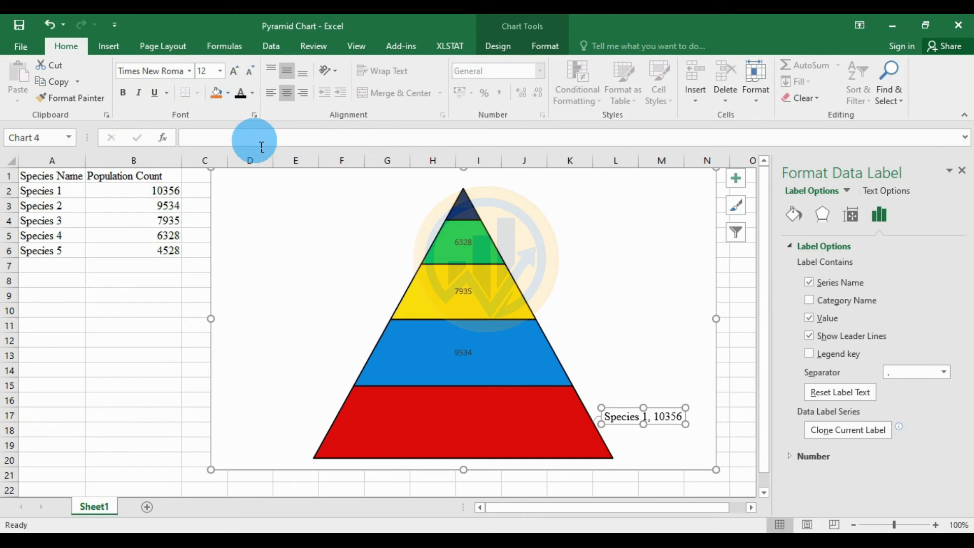
{"action": "left_click", "coordinate": [123, 93]}
Step: Give the Species 1 leader line a dark colour
{"action": "left_click", "coordinate": [608, 430]}
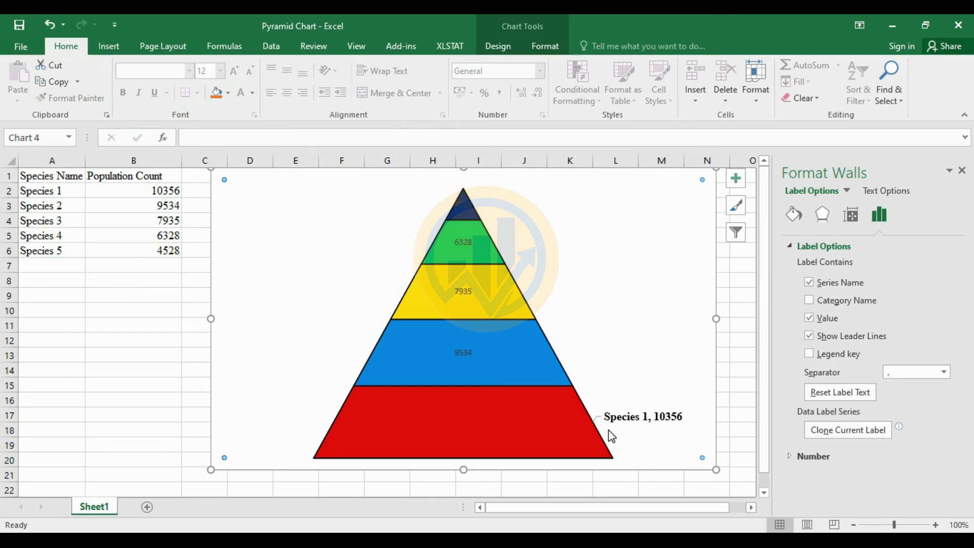
{"action": "left_click", "coordinate": [592, 418]}
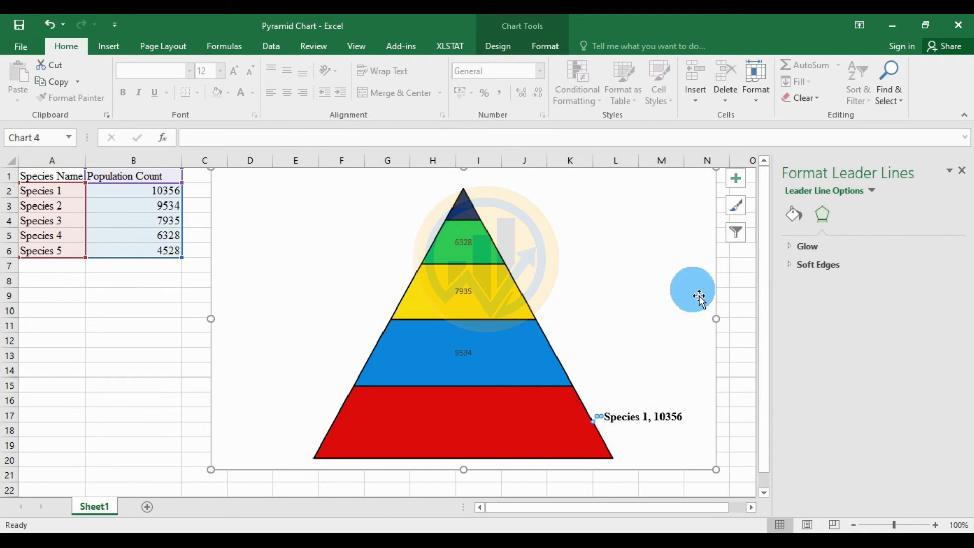
{"action": "left_click", "coordinate": [801, 216]}
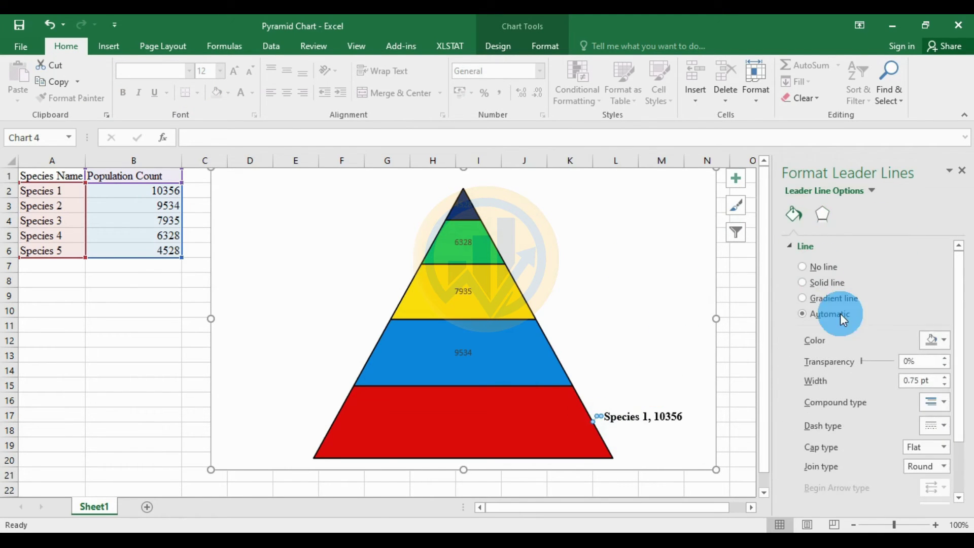
{"action": "left_click", "coordinate": [944, 341]}
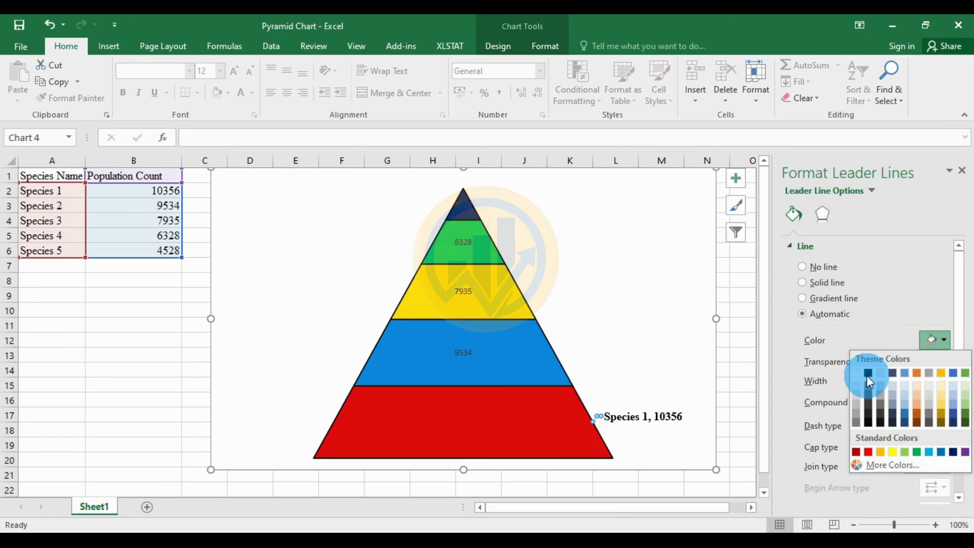
{"action": "left_click", "coordinate": [869, 375]}
{"action": "left_click", "coordinate": [674, 364]}
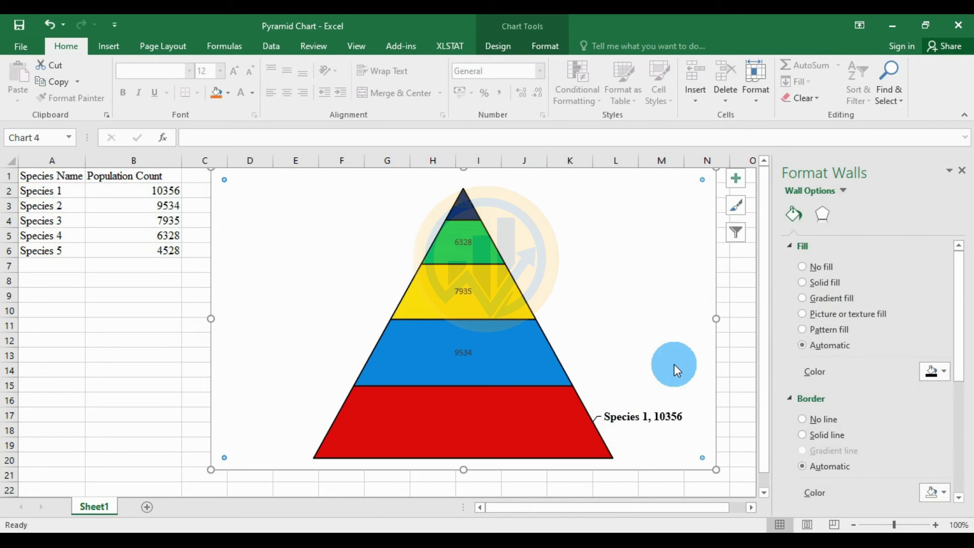
{"action": "left_click", "coordinate": [477, 354]}
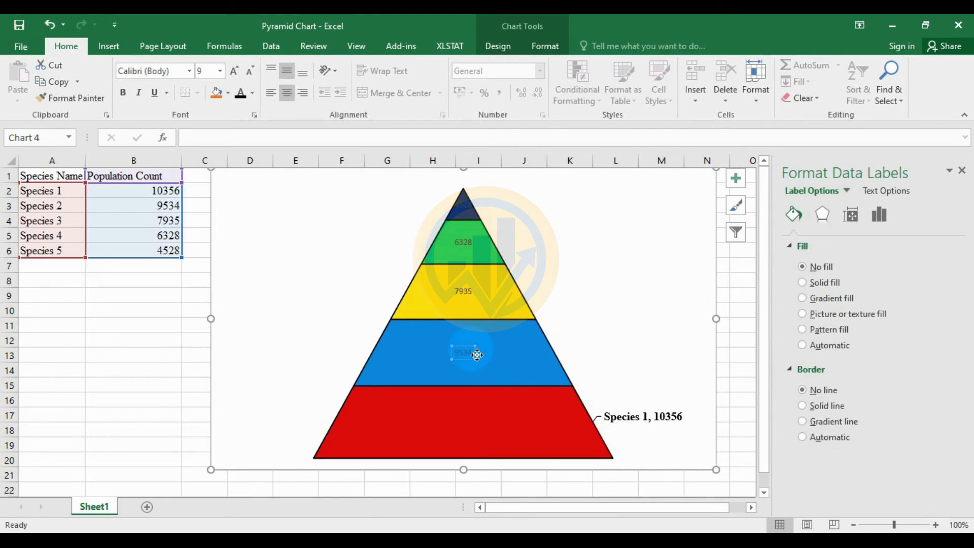
Step: Add the series name to the 9534 label, remove its legend key, and move it right of the pyramid
{"action": "left_click", "coordinate": [886, 214]}
{"action": "left_click", "coordinate": [855, 217]}
{"action": "left_click", "coordinate": [882, 214]}
{"action": "left_click", "coordinate": [803, 290]}
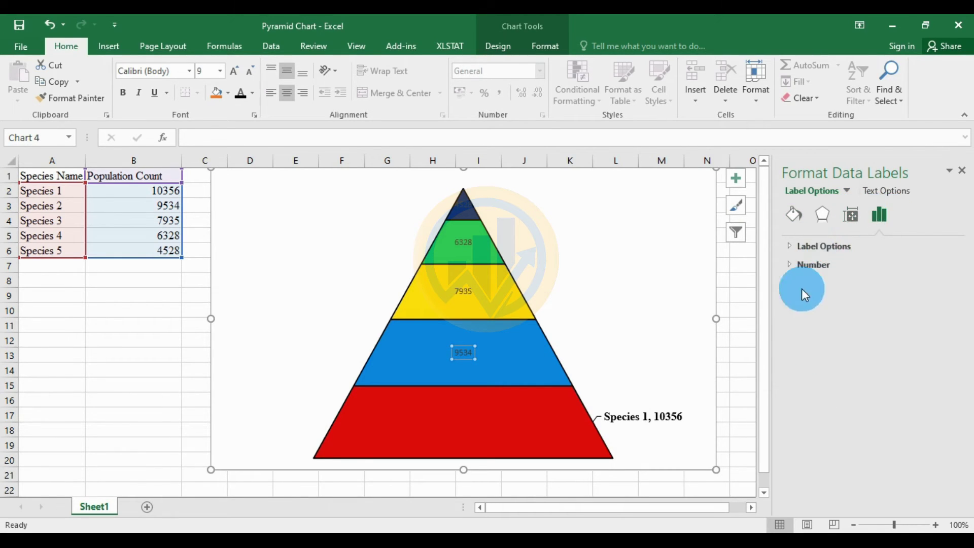
{"action": "left_click", "coordinate": [793, 247]}
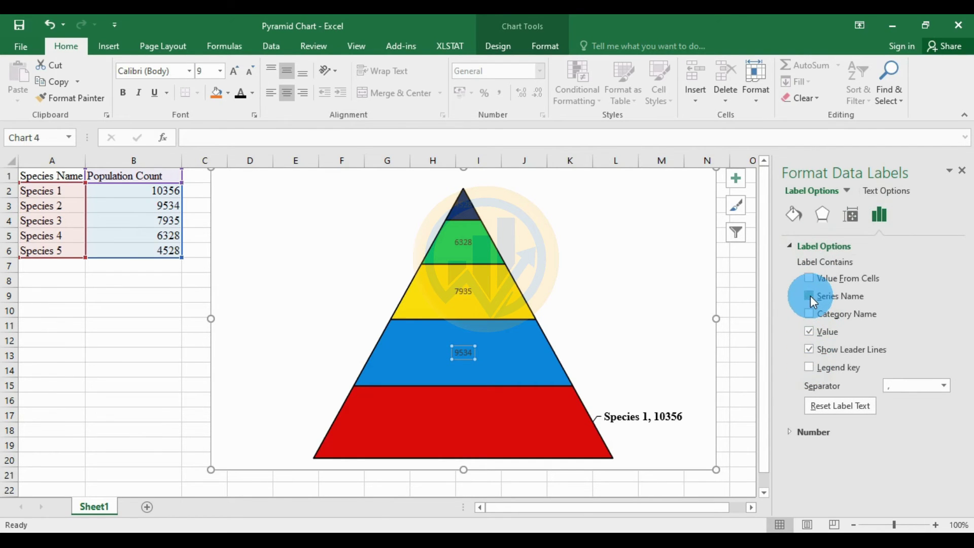
{"action": "left_click", "coordinate": [810, 297]}
{"action": "left_click", "coordinate": [810, 368]}
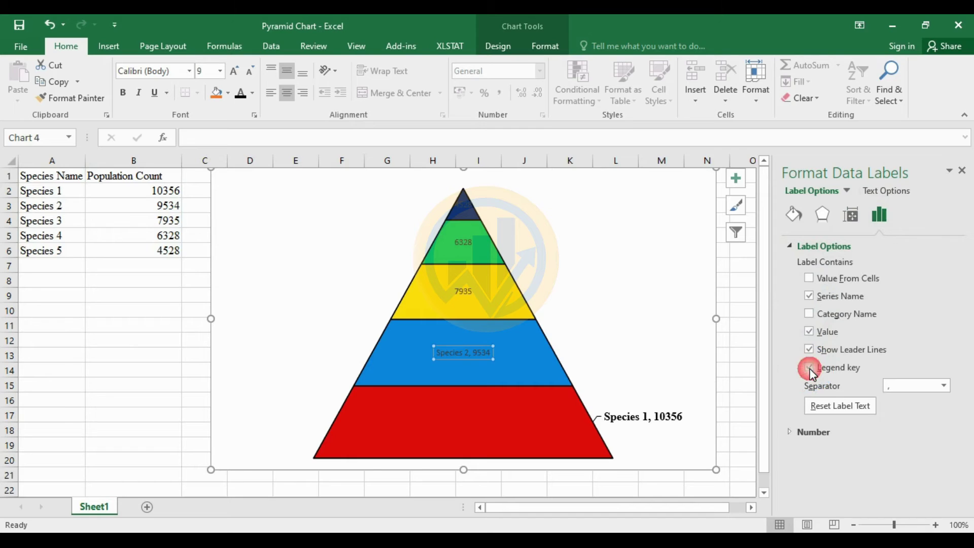
{"action": "left_click", "coordinate": [809, 368]}
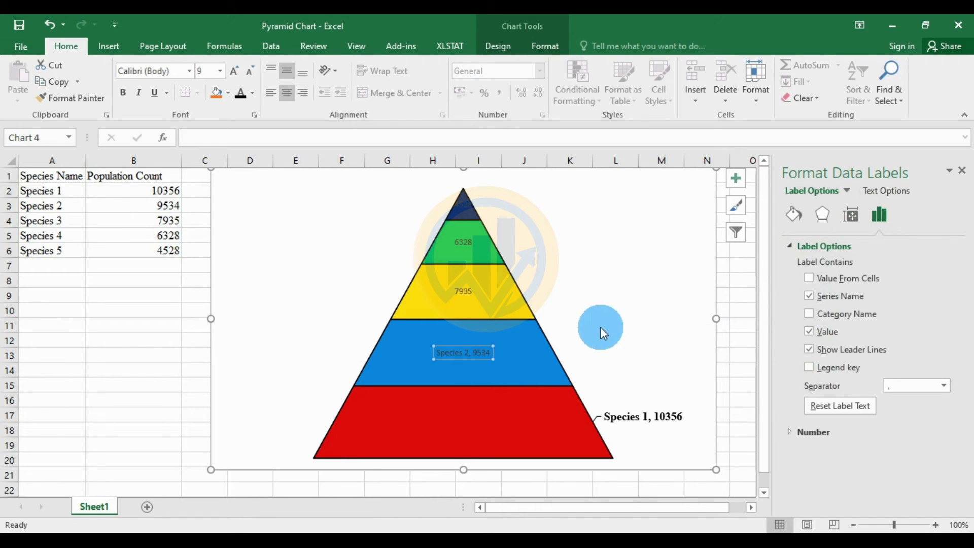
{"action": "mouse_move", "coordinate": [473, 353]}
{"action": "left_mouse_down"}
{"action": "mouse_move", "coordinate": [639, 359]}
{"action": "mouse_move", "coordinate": [622, 354]}
{"action": "left_mouse_up"}
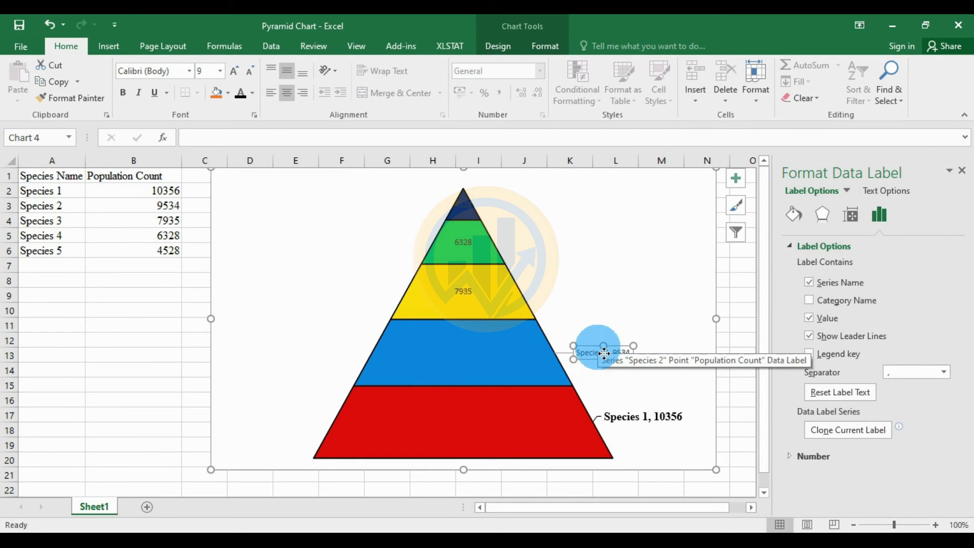
{"action": "left_click_drag", "start_coordinate": [604, 351], "coordinate": [600, 352]}
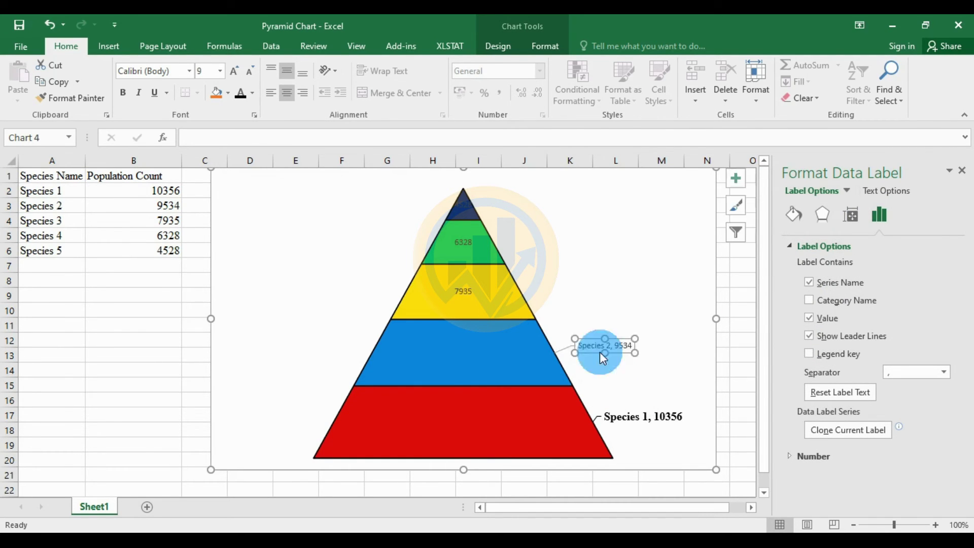
Step: Set the Species 2 label to bold 12 pt Times New Roman
{"action": "left_click", "coordinate": [190, 70]}
{"action": "left_click", "coordinate": [197, 153]}
{"action": "left_click", "coordinate": [234, 71]}
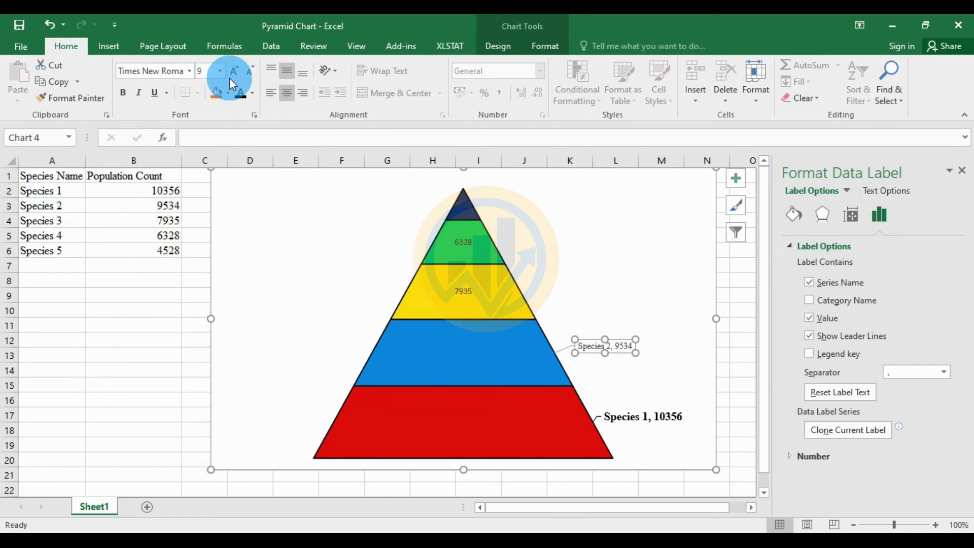
{"action": "left_click", "coordinate": [234, 71]}
{"action": "left_click", "coordinate": [233, 71]}
{"action": "left_click", "coordinate": [234, 71]}
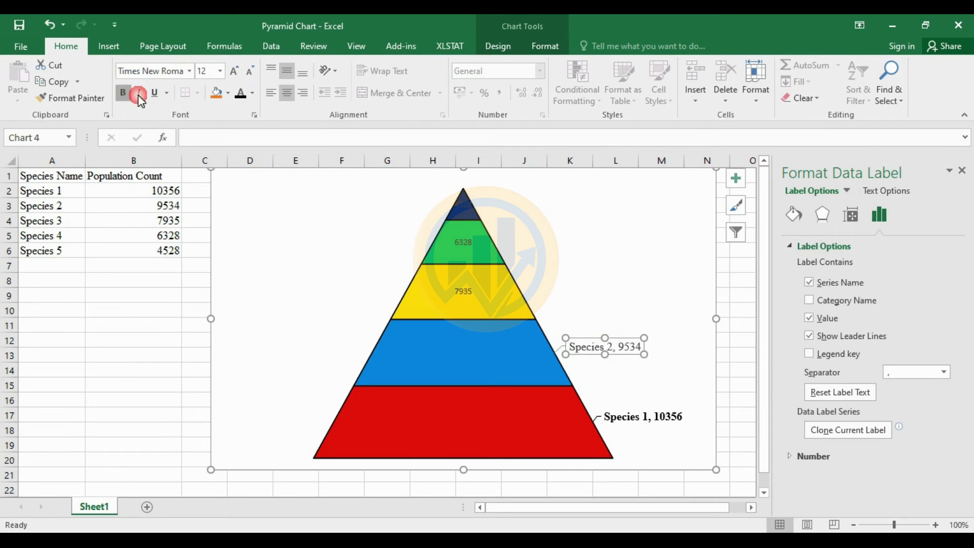
{"action": "left_click", "coordinate": [241, 93]}
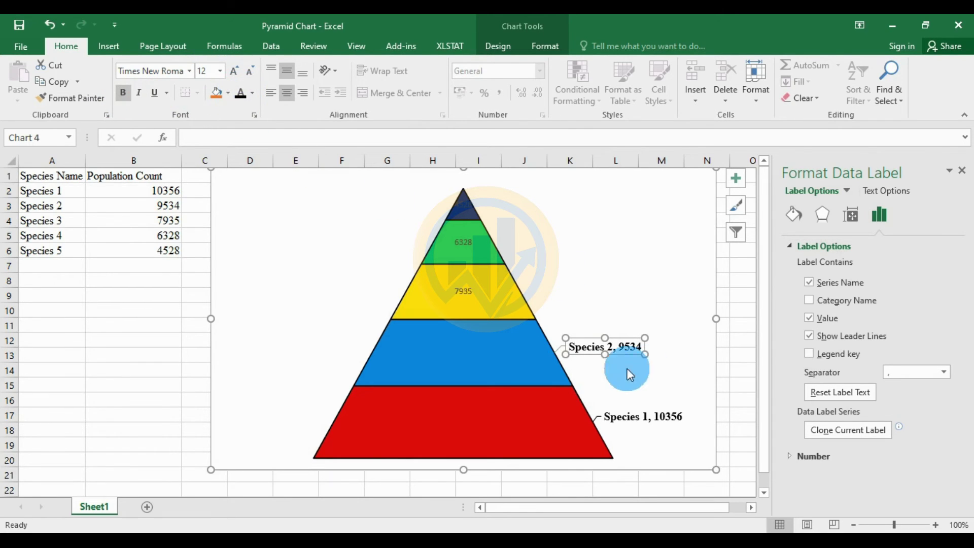
Step: Make the Species 2 leader line solid black
{"action": "left_click", "coordinate": [562, 348]}
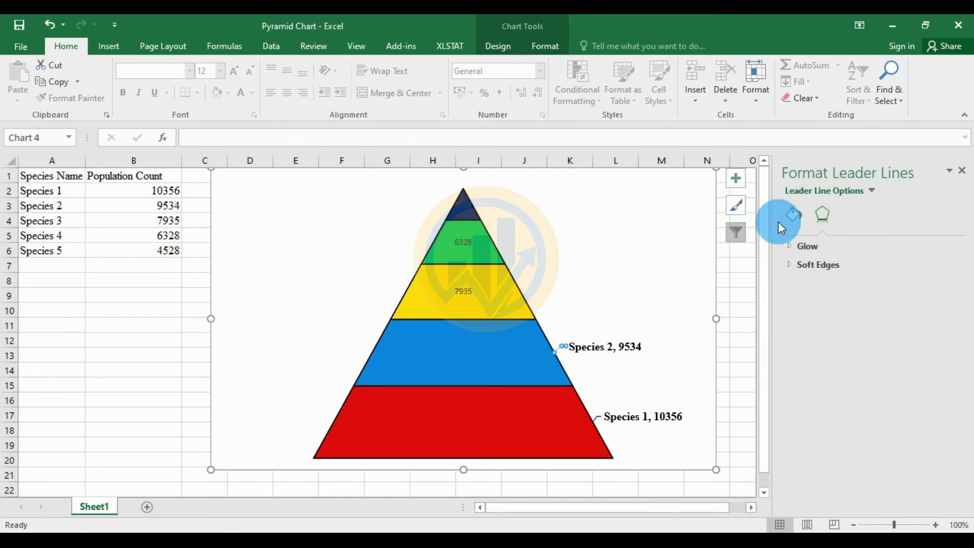
{"action": "left_click", "coordinate": [794, 214]}
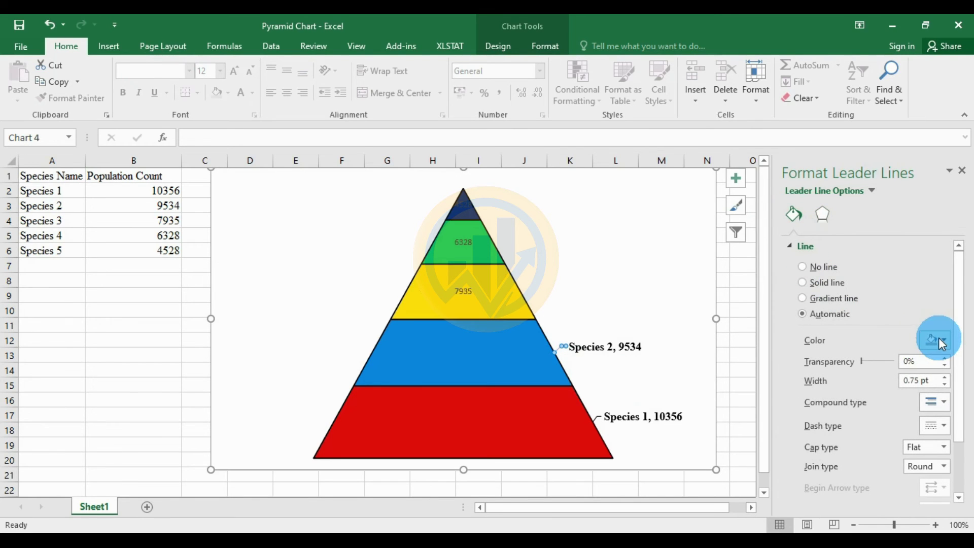
{"action": "left_click", "coordinate": [939, 337]}
{"action": "left_click", "coordinate": [870, 370]}
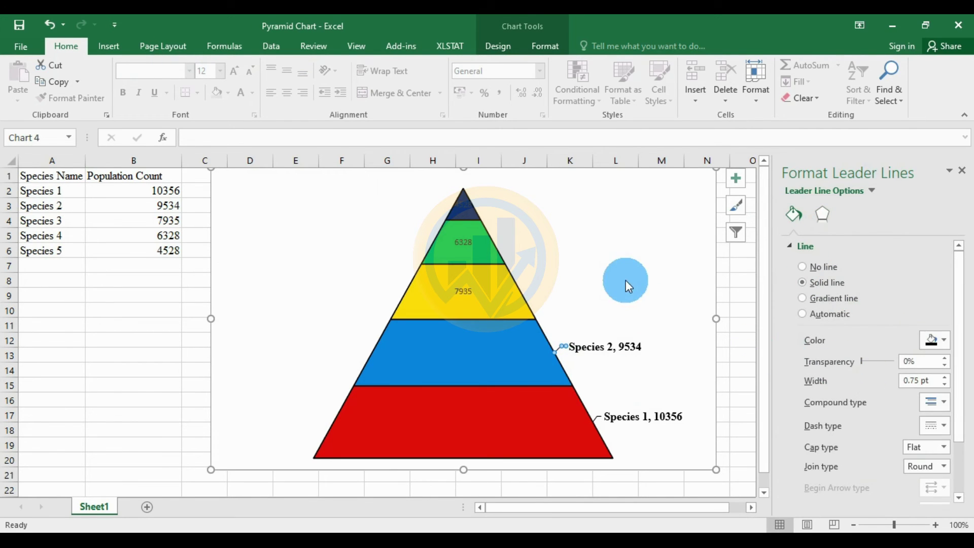
{"action": "left_click", "coordinate": [626, 280]}
{"action": "left_click", "coordinate": [489, 293]}
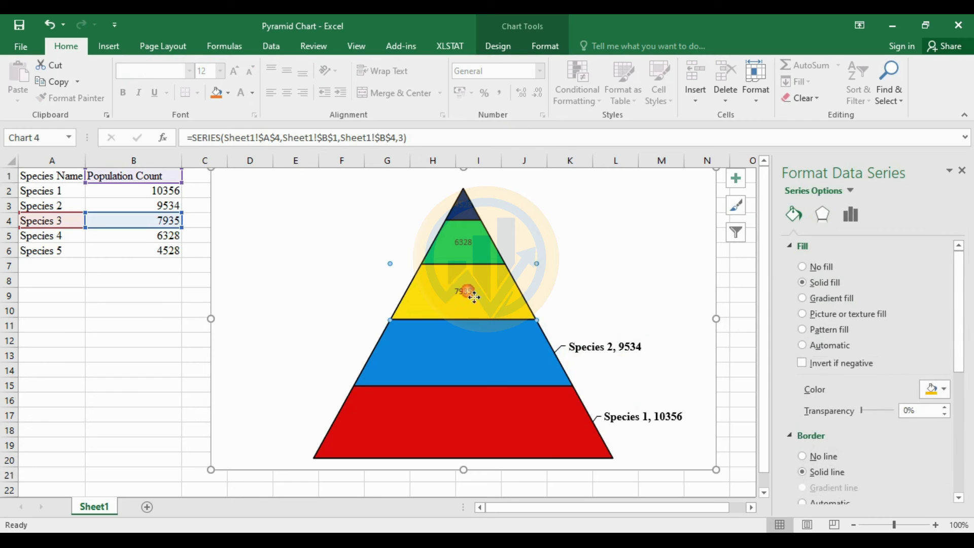
Step: Add the series name to the 7935 label and move it right of the pyramid
{"action": "left_click", "coordinate": [473, 294]}
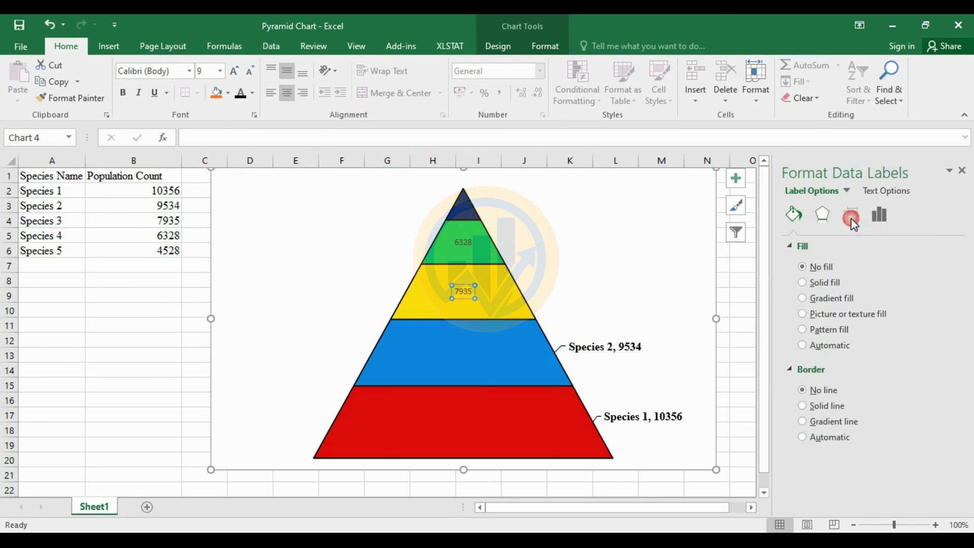
{"action": "left_click", "coordinate": [853, 219]}
{"action": "left_click", "coordinate": [878, 214]}
{"action": "left_click", "coordinate": [795, 247]}
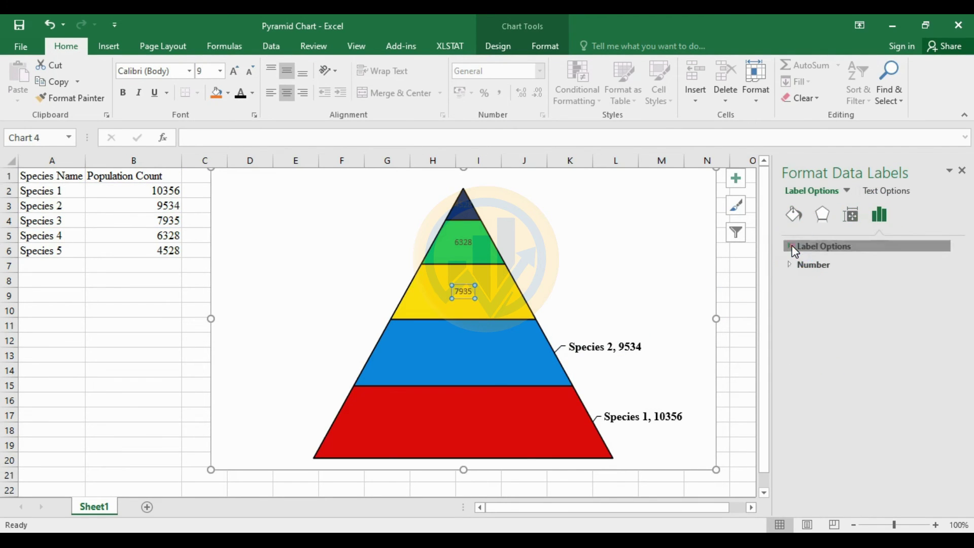
{"action": "left_click", "coordinate": [795, 248]}
{"action": "left_click", "coordinate": [814, 311]}
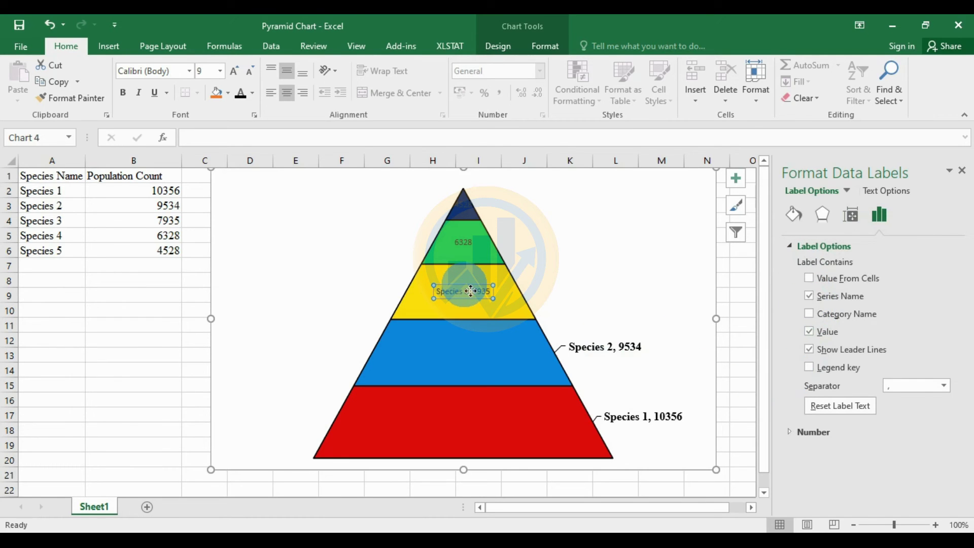
{"action": "left_click_drag", "start_coordinate": [471, 291], "coordinate": [579, 283]}
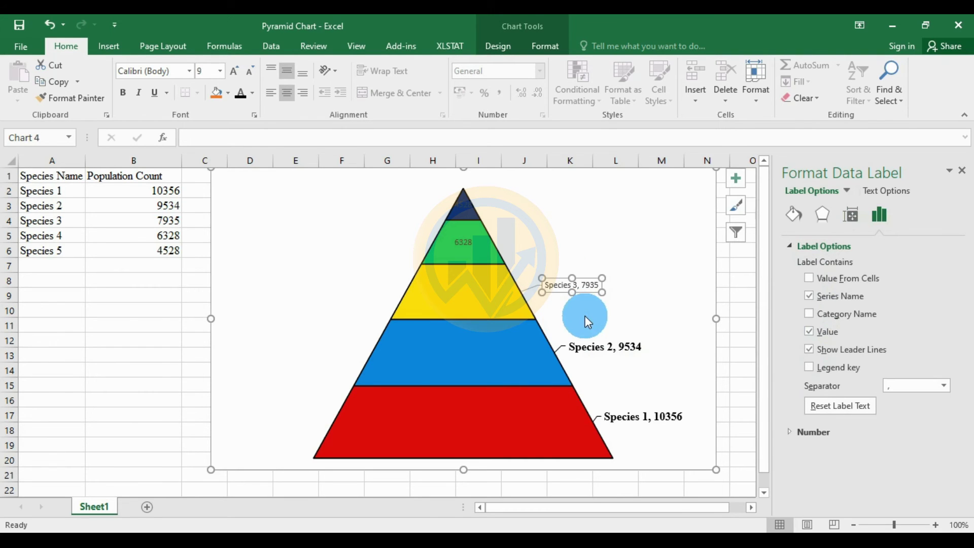
Step: Set the Species 3 label to bold 12 pt Times New Roman
{"action": "left_click", "coordinate": [190, 74]}
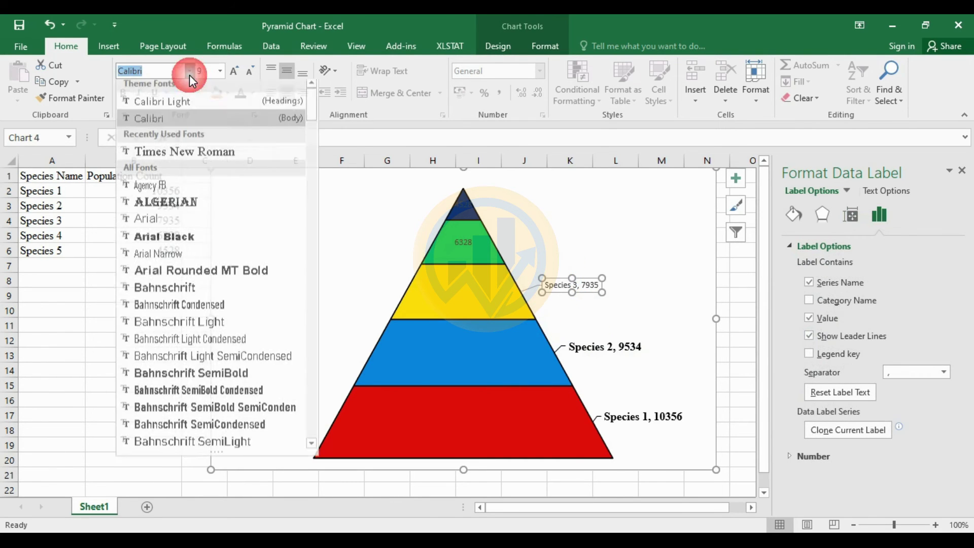
{"action": "left_click", "coordinate": [205, 153]}
{"action": "left_click", "coordinate": [221, 77]}
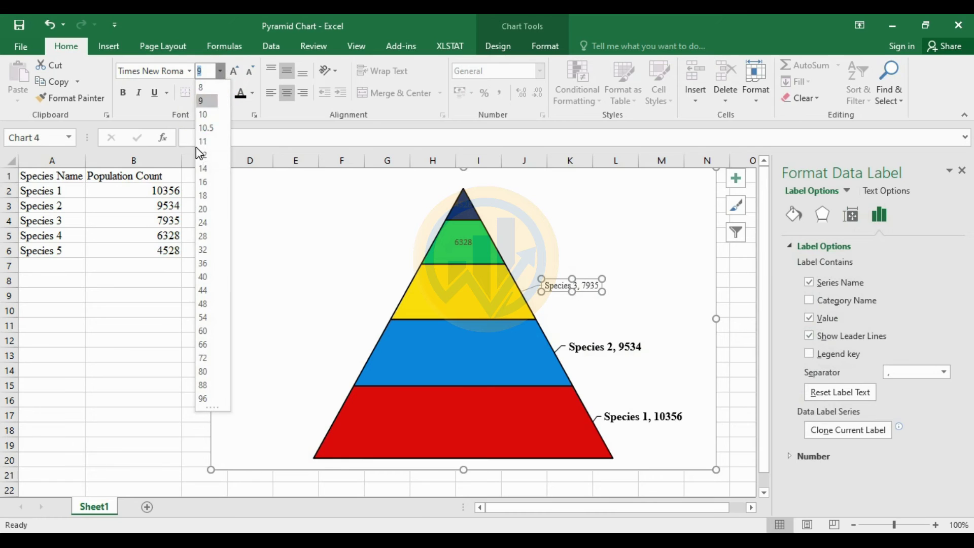
{"action": "left_click", "coordinate": [199, 153]}
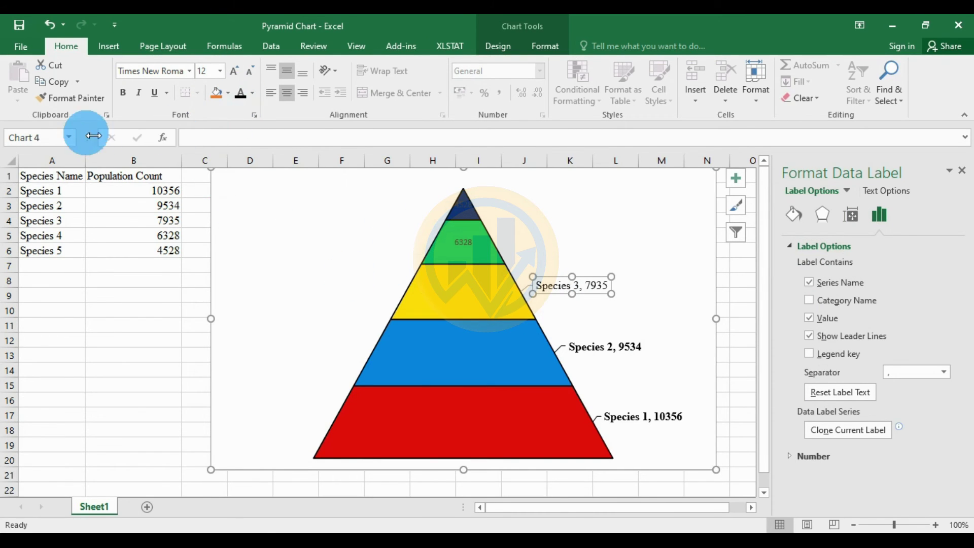
{"action": "left_click", "coordinate": [123, 93]}
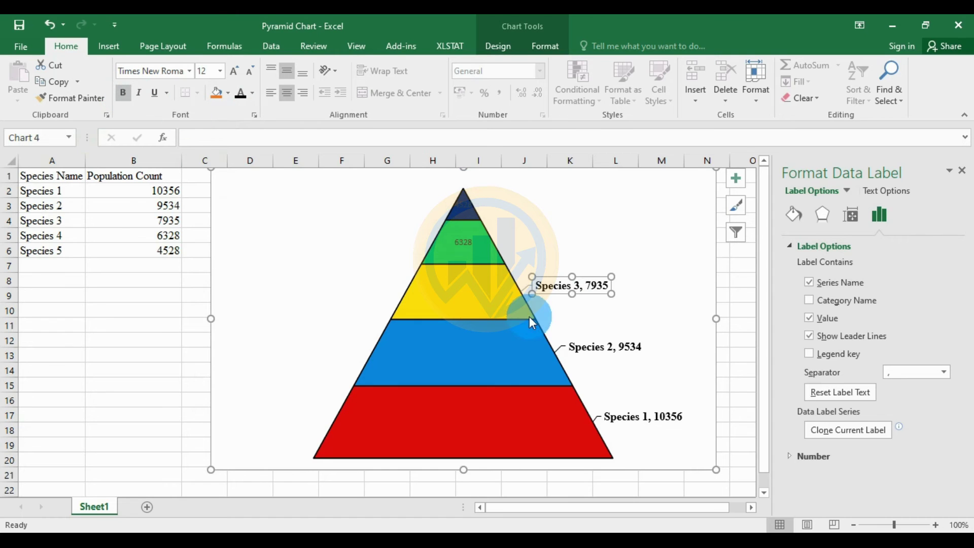
Step: Make the Species 3 leader line solid black
{"action": "left_click", "coordinate": [527, 285]}
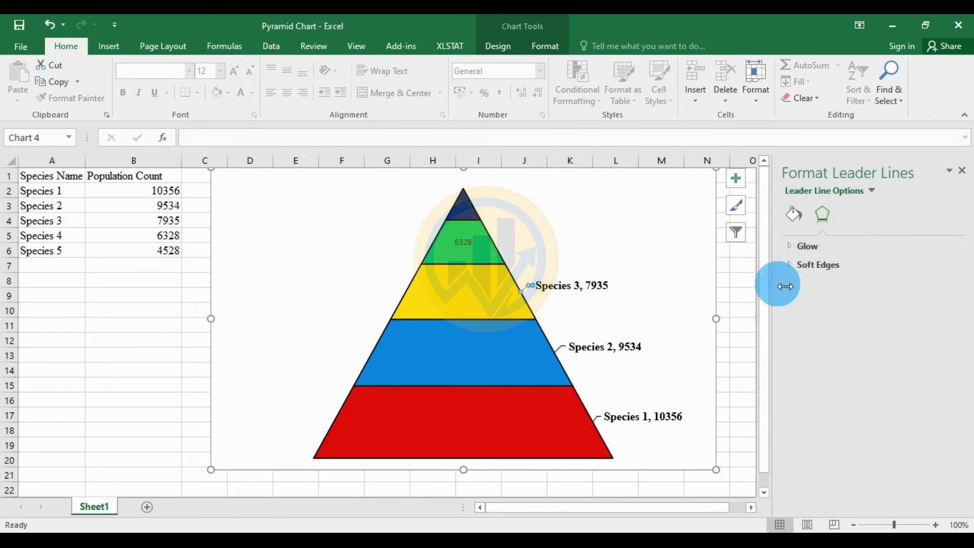
{"action": "left_click", "coordinate": [794, 212]}
{"action": "left_click", "coordinate": [797, 247]}
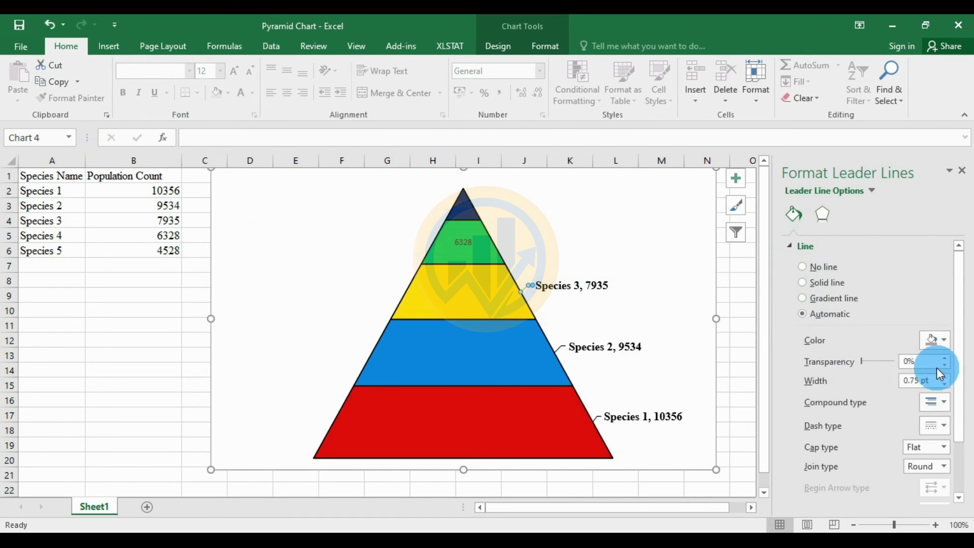
{"action": "left_click", "coordinate": [946, 343]}
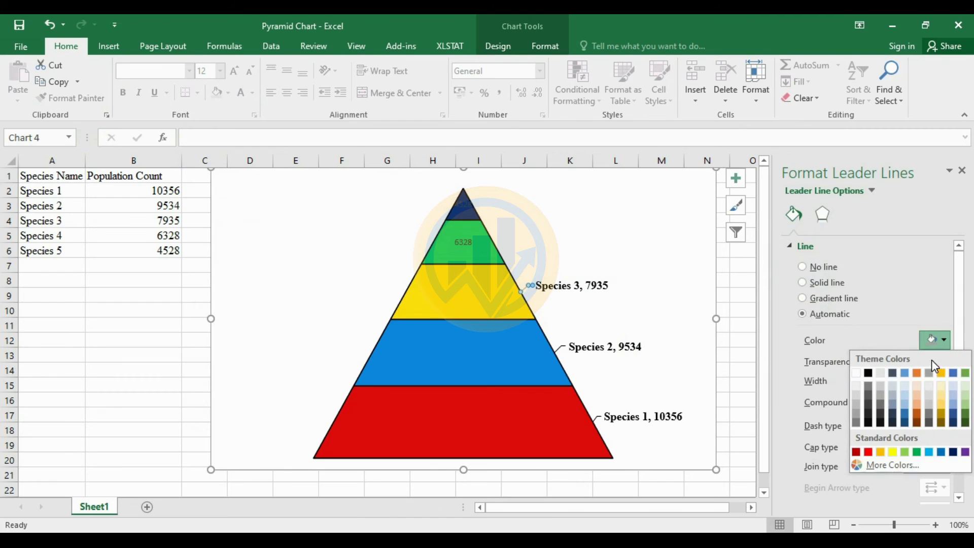
{"action": "left_click", "coordinate": [867, 373]}
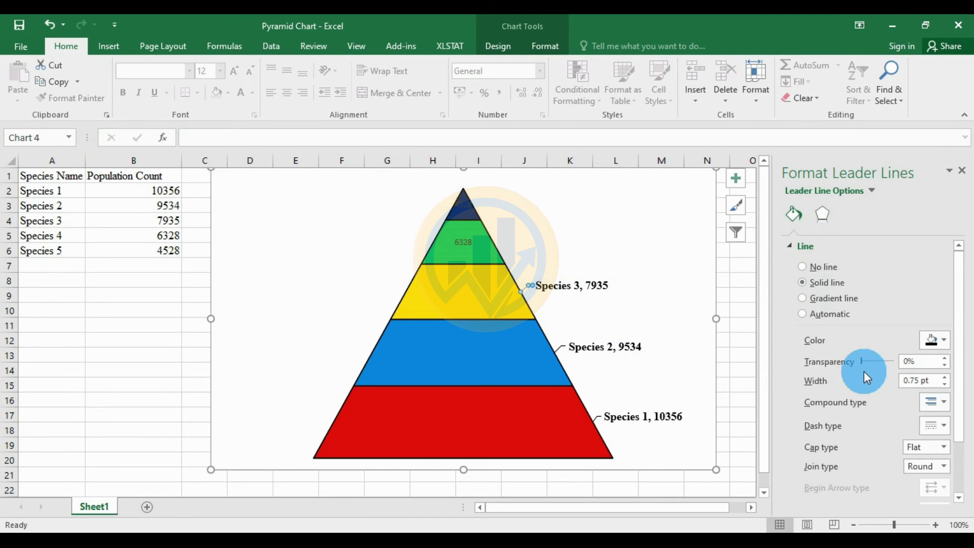
Step: Add the series name to the 6328 label and move it outside the pyramid's right edge
{"action": "left_click", "coordinate": [475, 246]}
{"action": "left_click", "coordinate": [892, 237]}
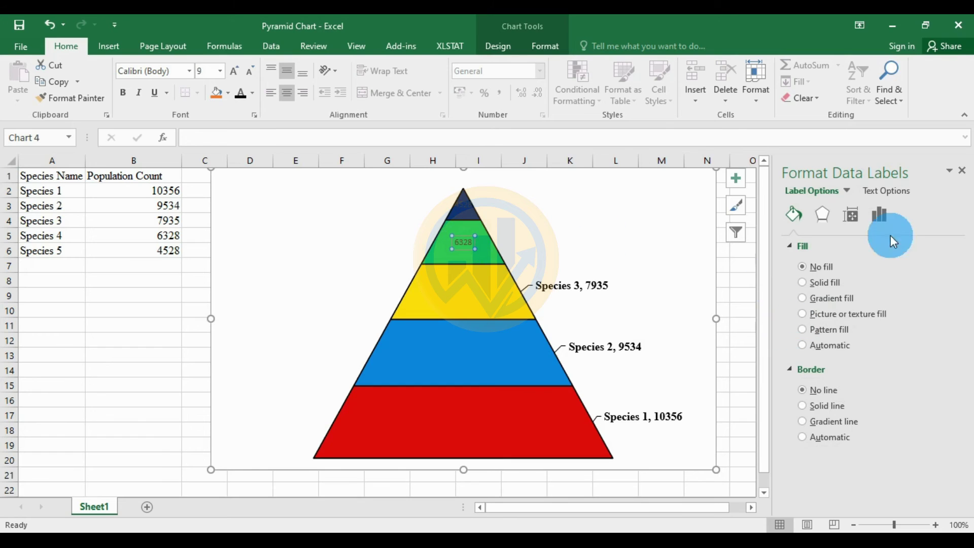
{"action": "left_click", "coordinate": [879, 230]}
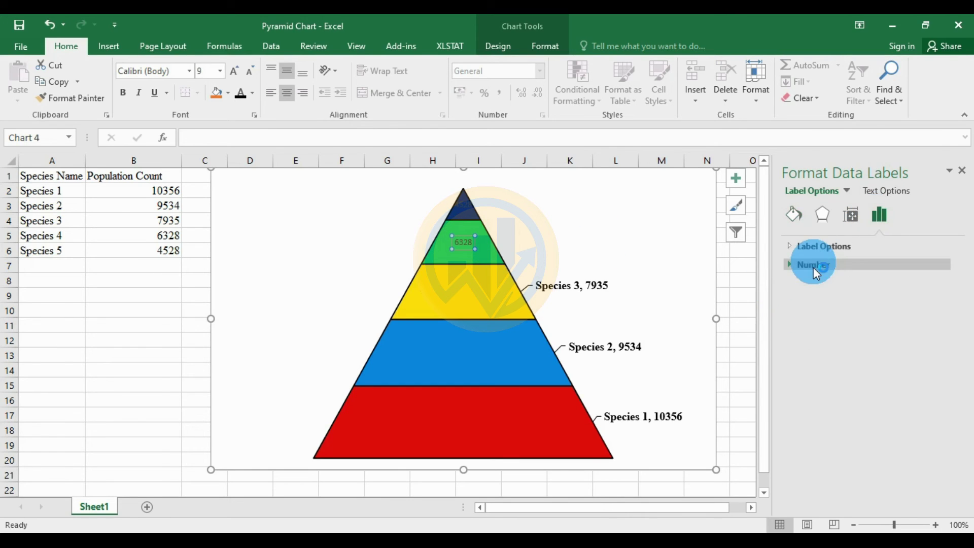
{"action": "left_click", "coordinate": [787, 247]}
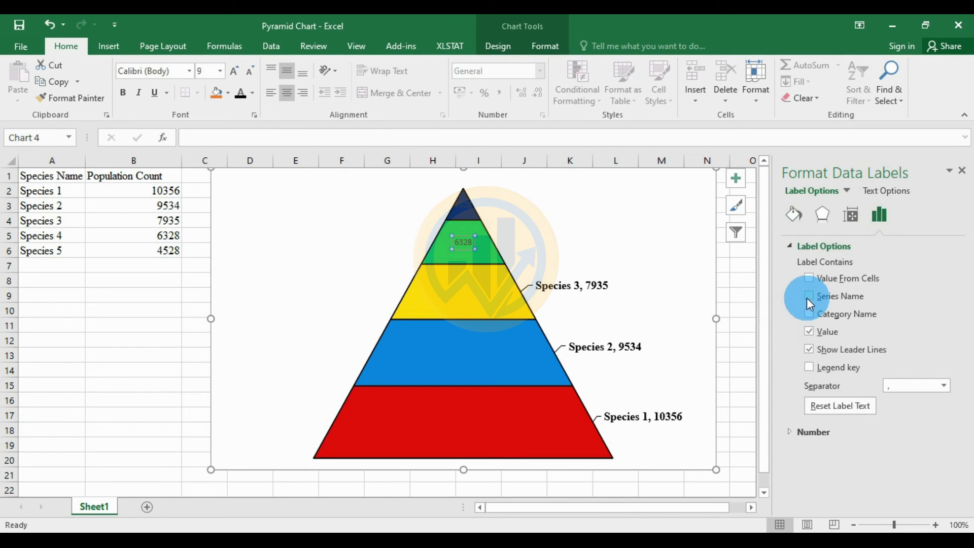
{"action": "left_click", "coordinate": [800, 430]}
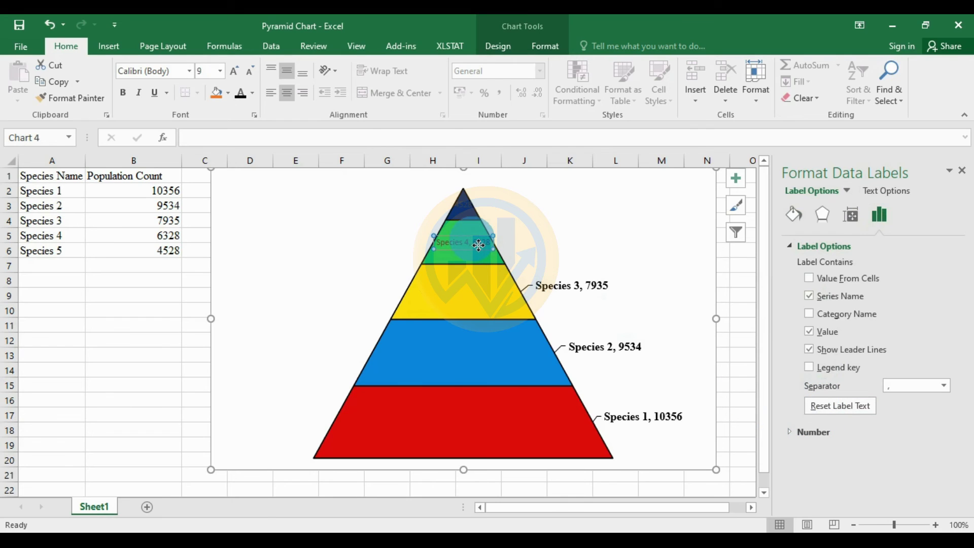
{"action": "left_click_drag", "start_coordinate": [478, 245], "coordinate": [561, 241]}
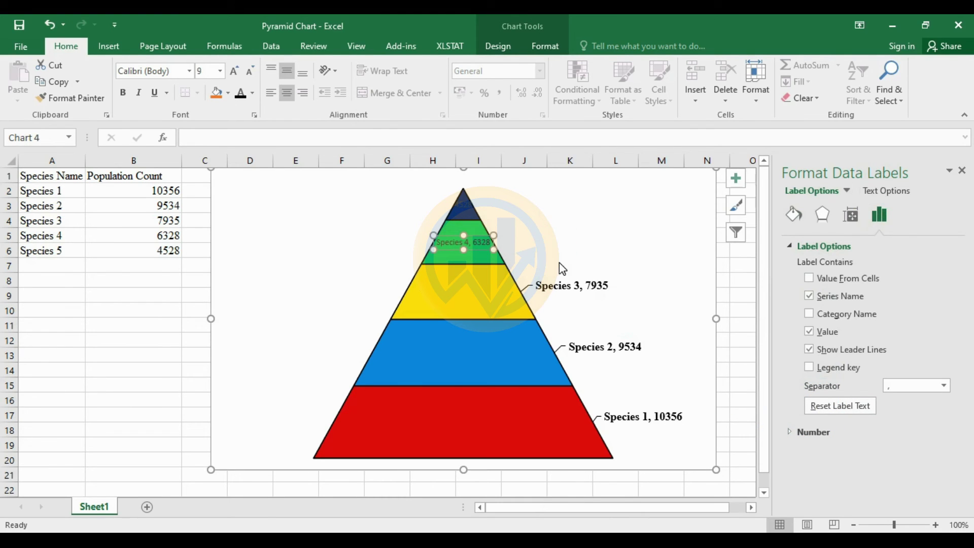
Step: Set the Species 4 label font to Times New Roman, size 12
{"action": "left_click", "coordinate": [189, 75]}
{"action": "left_click", "coordinate": [184, 156]}
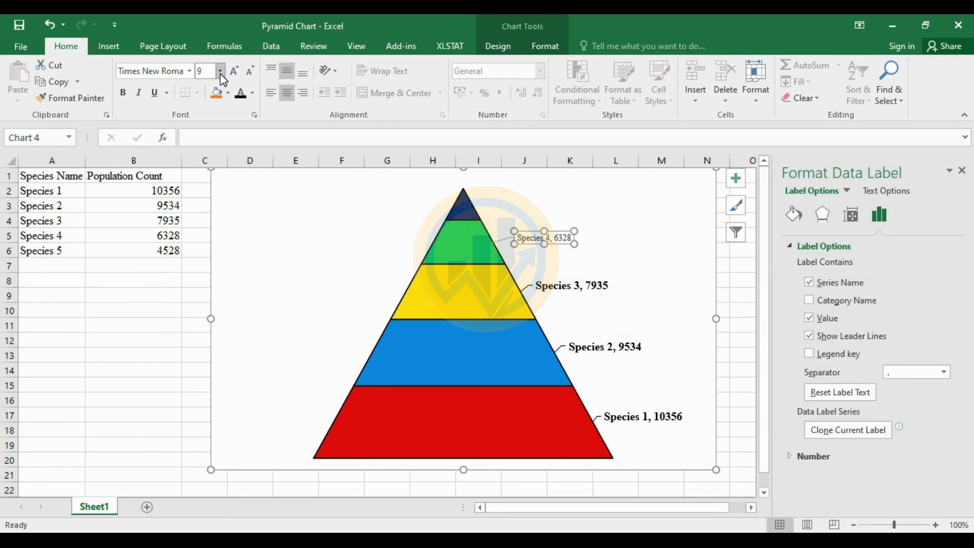
{"action": "left_click", "coordinate": [220, 71]}
{"action": "left_click", "coordinate": [211, 155]}
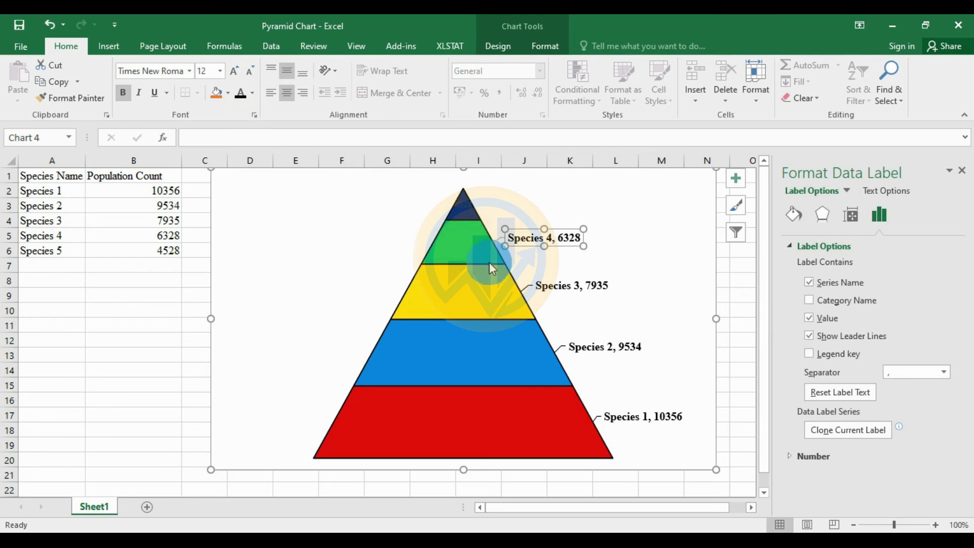
Step: Make the Species 4 leader line black
{"action": "left_click", "coordinate": [500, 240]}
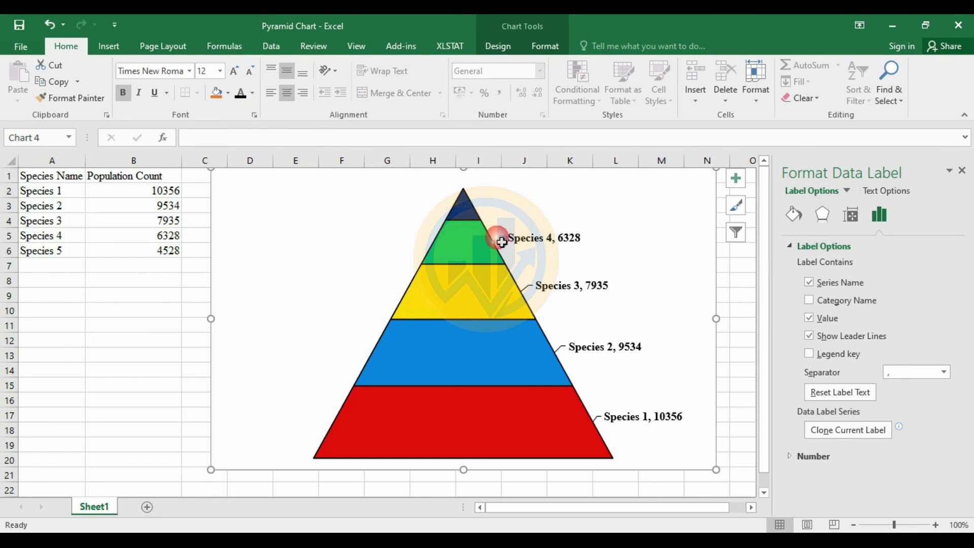
{"action": "left_click", "coordinate": [794, 217]}
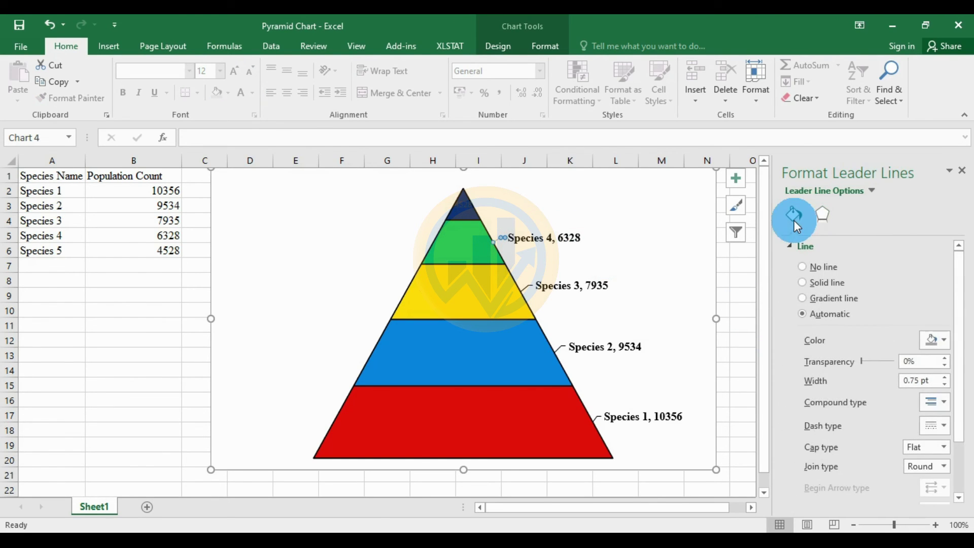
{"action": "left_click", "coordinate": [943, 341]}
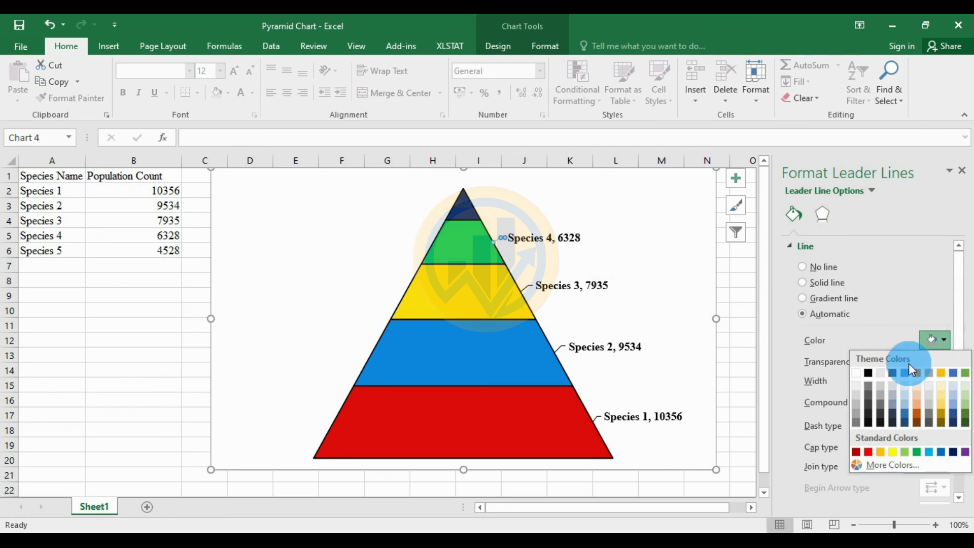
{"action": "left_click", "coordinate": [868, 375]}
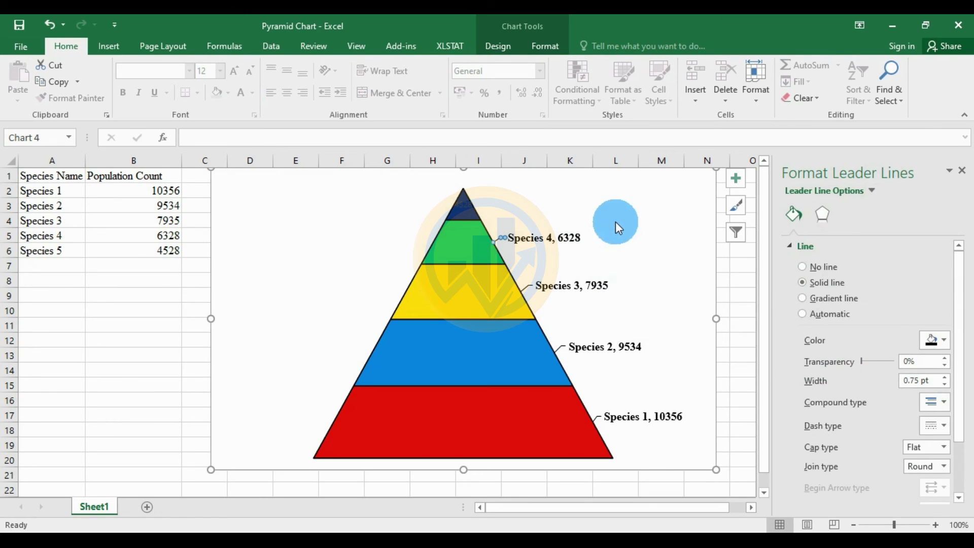
Step: Add the series name to the top 4528 label and move it outside the pyramid's right edge
{"action": "left_click", "coordinate": [463, 212]}
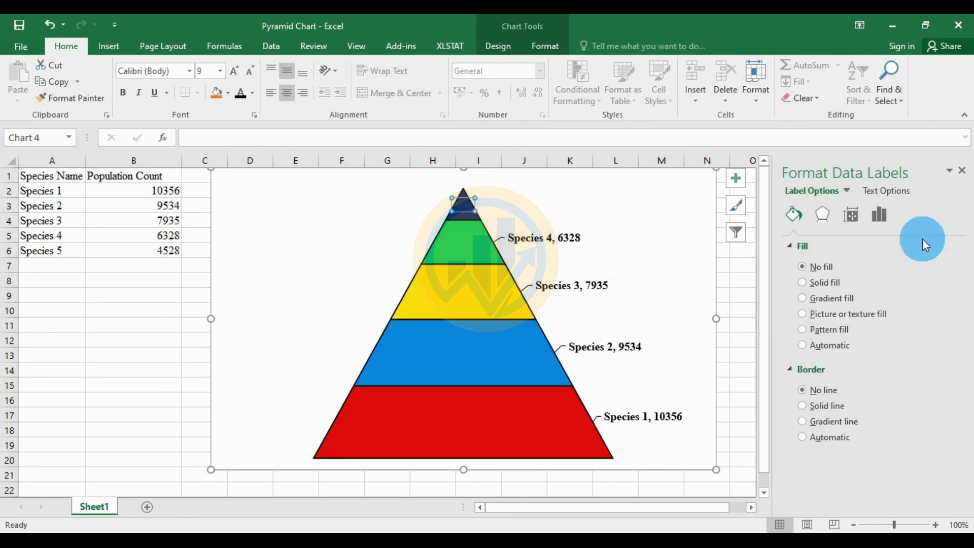
{"action": "left_click", "coordinate": [878, 217]}
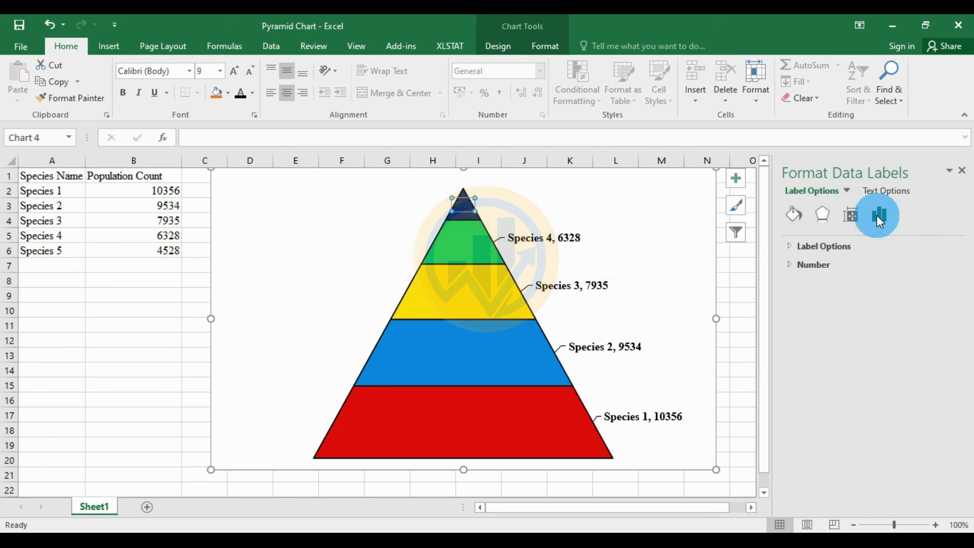
{"action": "left_click", "coordinate": [790, 246]}
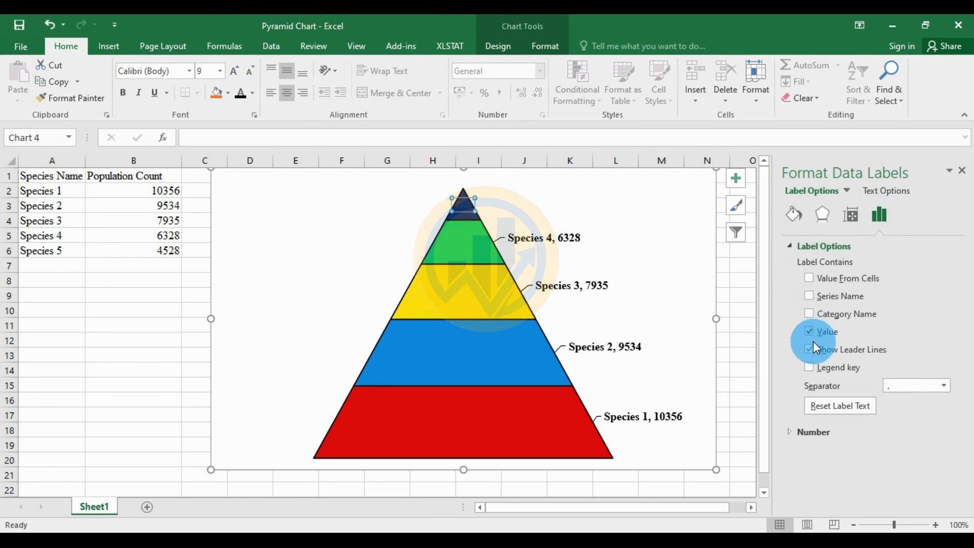
{"action": "left_click", "coordinate": [809, 297]}
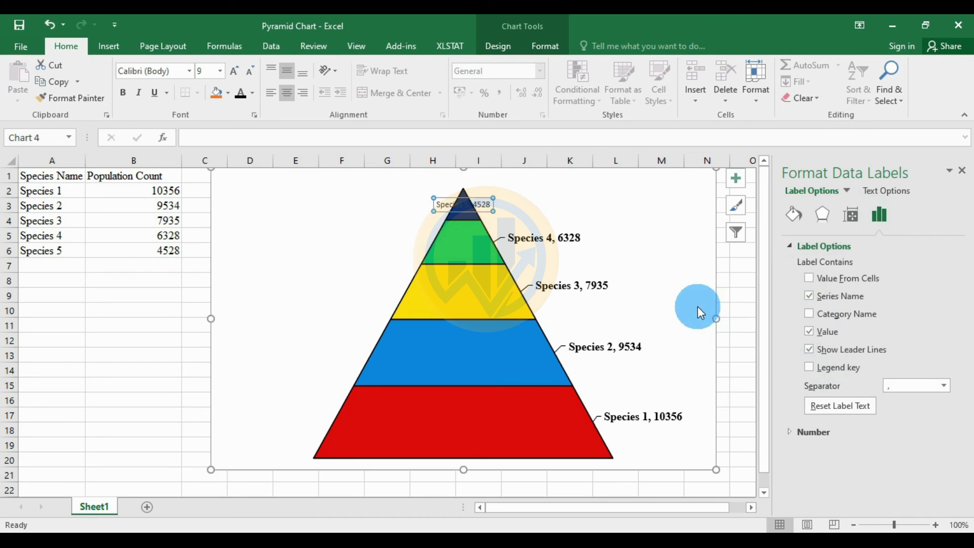
{"action": "mouse_move", "coordinate": [496, 208]}
{"action": "left_mouse_down"}
{"action": "mouse_move", "coordinate": [489, 203]}
{"action": "mouse_move", "coordinate": [551, 201]}
{"action": "left_mouse_up"}
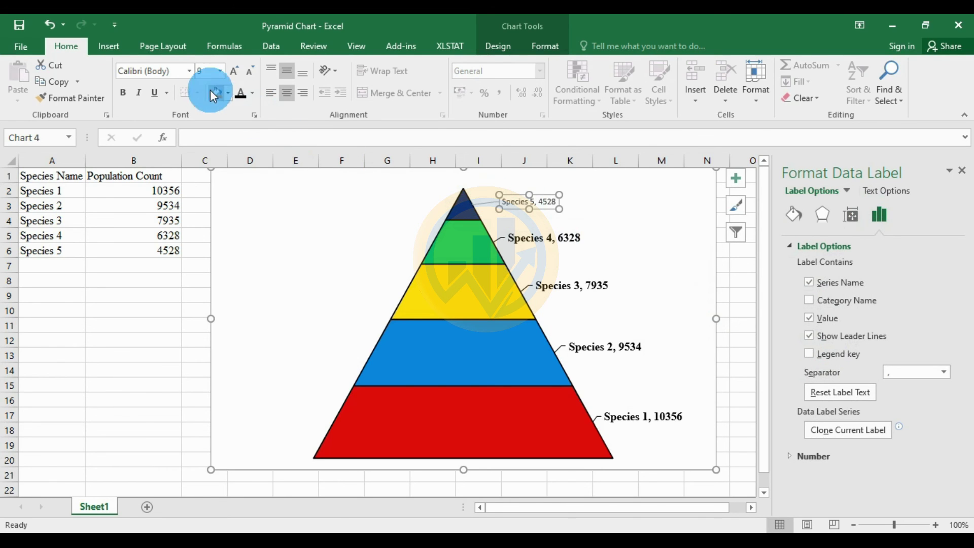
Step: Set the Species 5 label font to Times New Roman, size 12
{"action": "left_click", "coordinate": [191, 72]}
{"action": "left_click", "coordinate": [192, 155]}
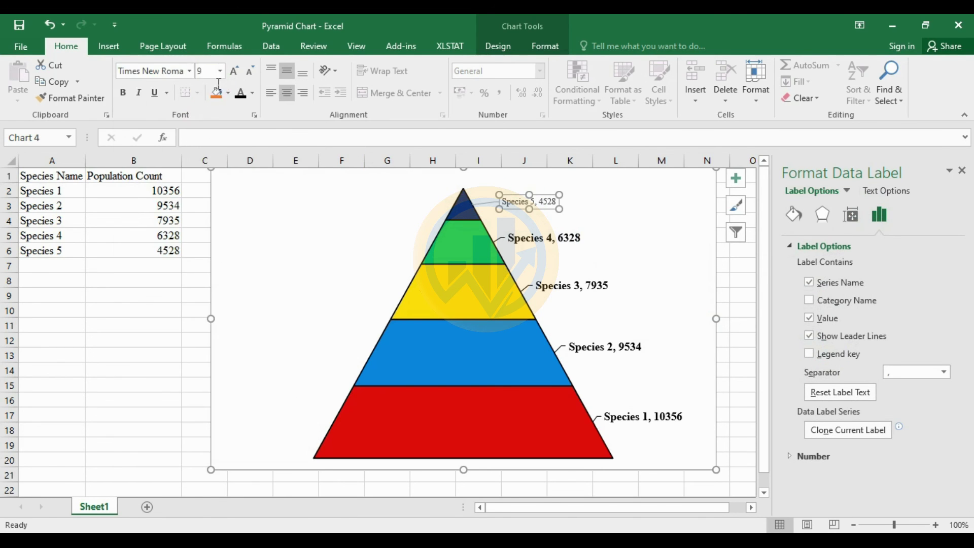
{"action": "left_click", "coordinate": [219, 71]}
{"action": "left_click", "coordinate": [202, 160]}
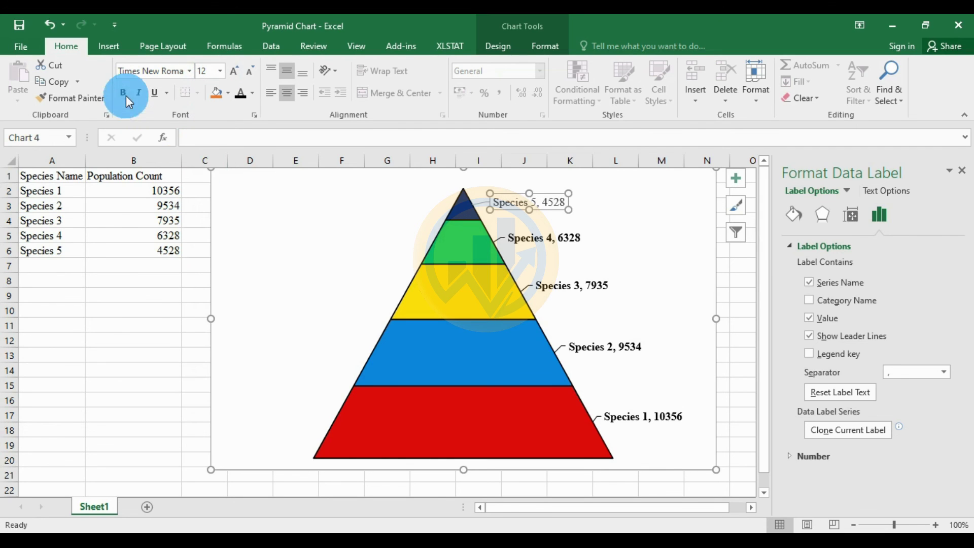
Step: Make the Species 5 leader line black and deselect the chart
{"action": "left_click", "coordinate": [482, 202]}
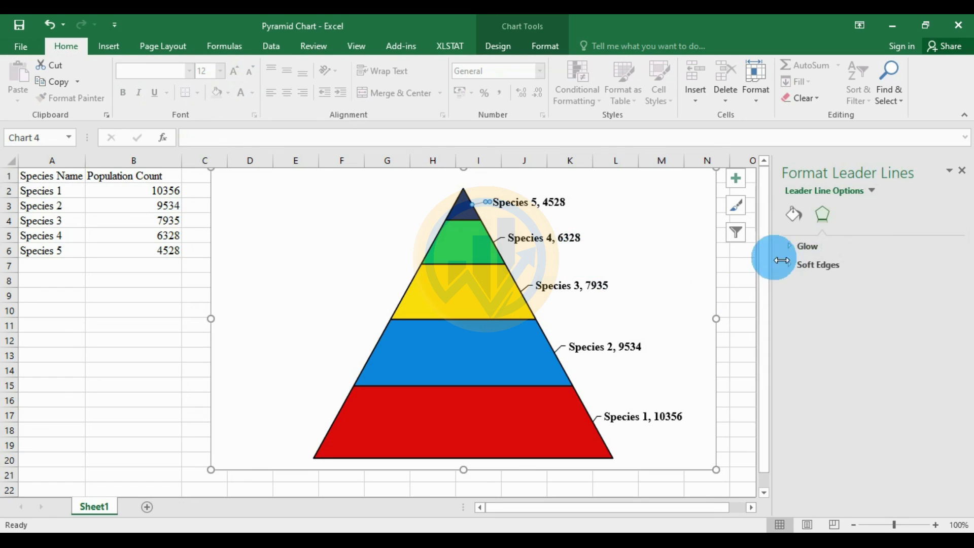
{"action": "left_click", "coordinate": [781, 215]}
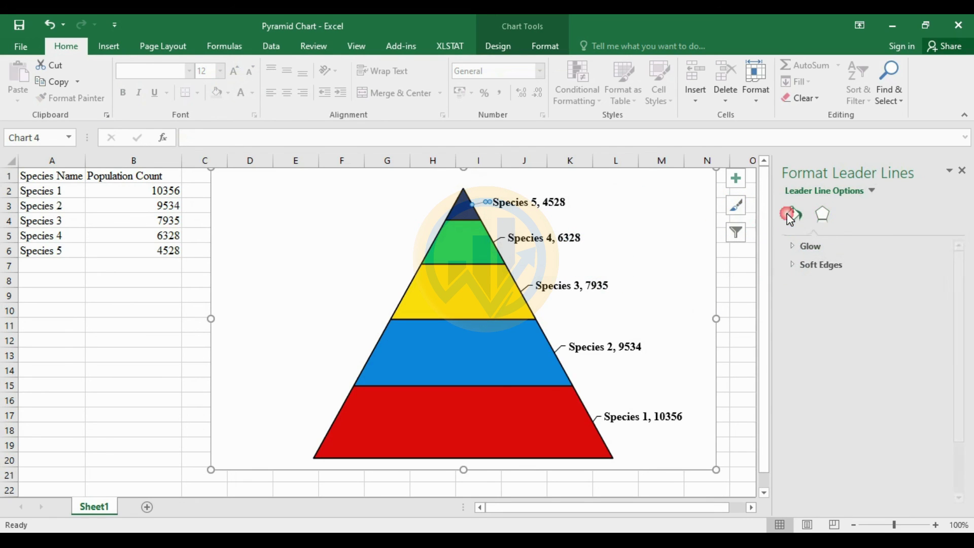
{"action": "left_click", "coordinate": [926, 340]}
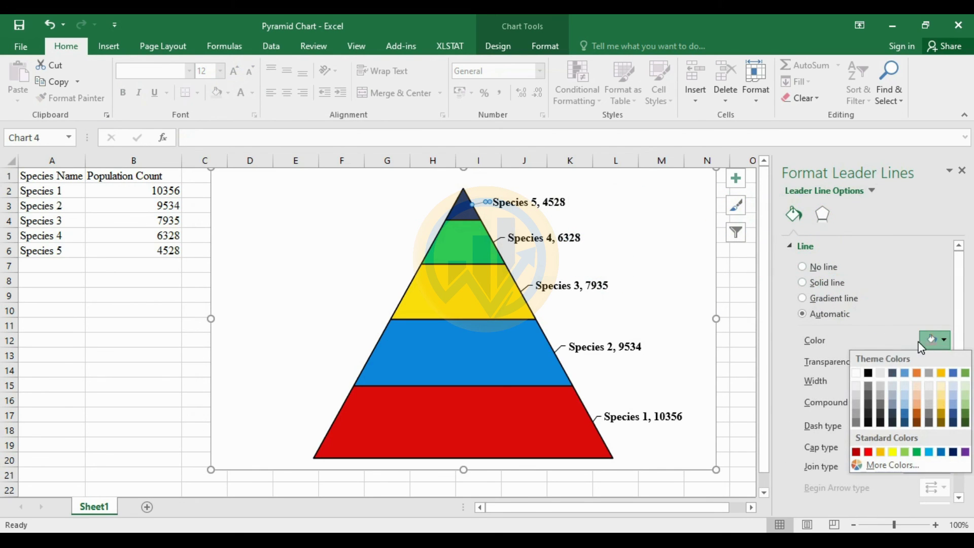
{"action": "left_click", "coordinate": [869, 373]}
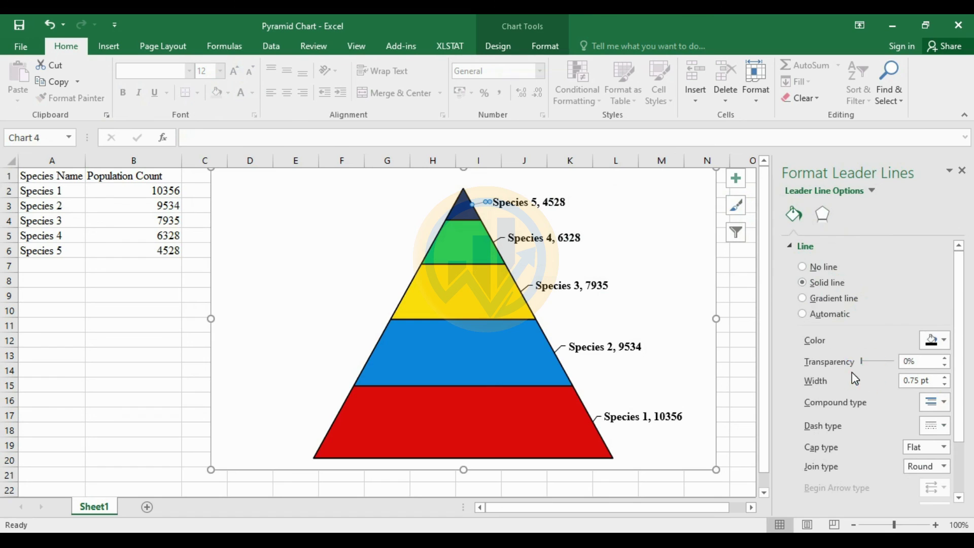
{"action": "left_click", "coordinate": [740, 282]}
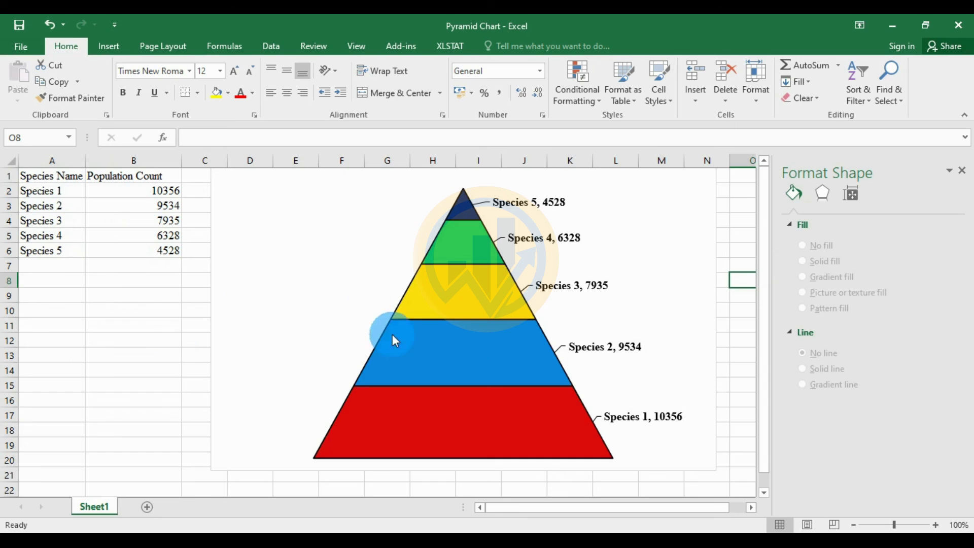
{"action": "mouse_move", "coordinate": [530, 426]}
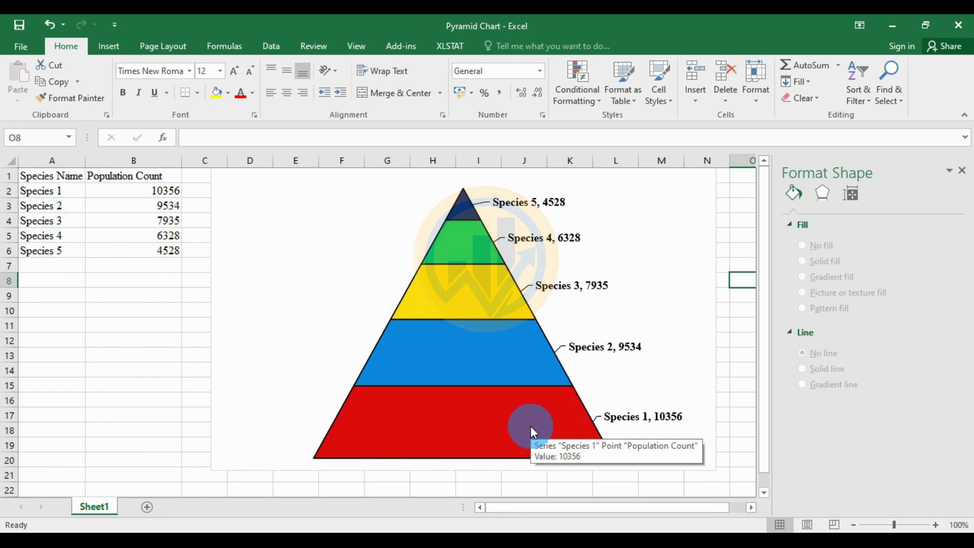